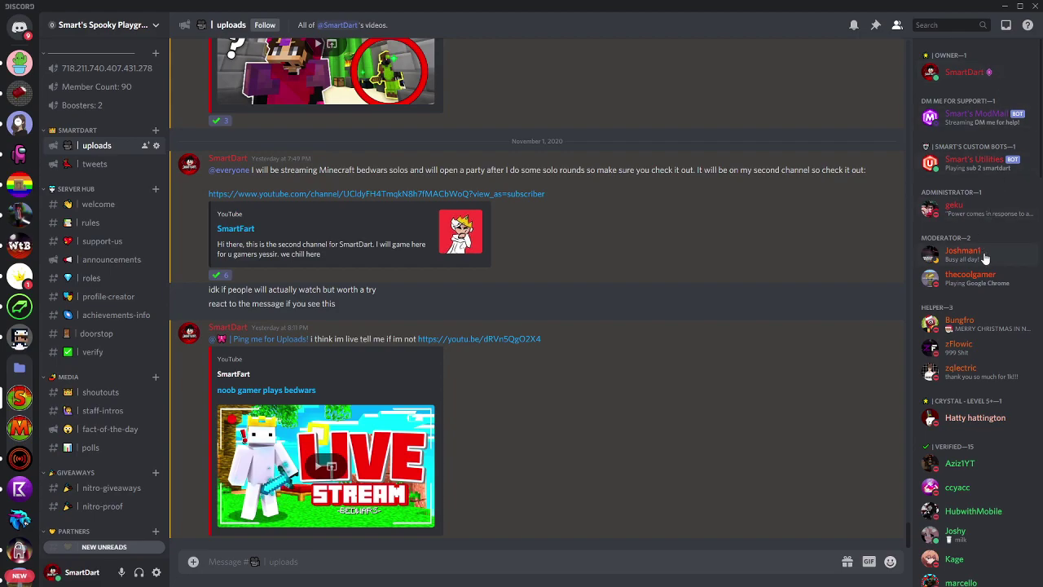
# Examine the role lists on the profiles of a moderator, two helpers and a Crystal - Level 5+ member
pyautogui.click(959, 283)
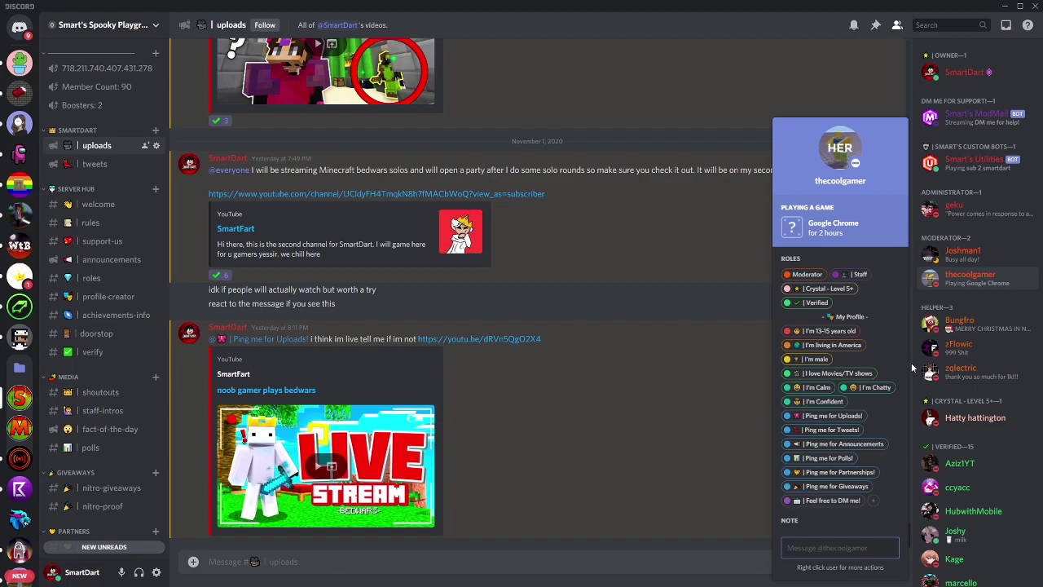
pyautogui.click(944, 358)
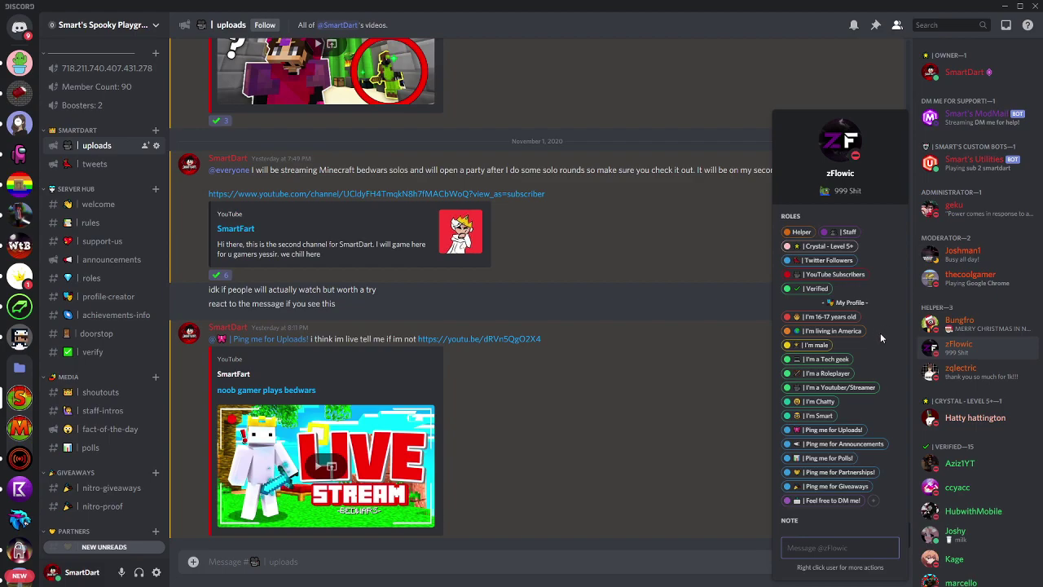
pyautogui.click(937, 366)
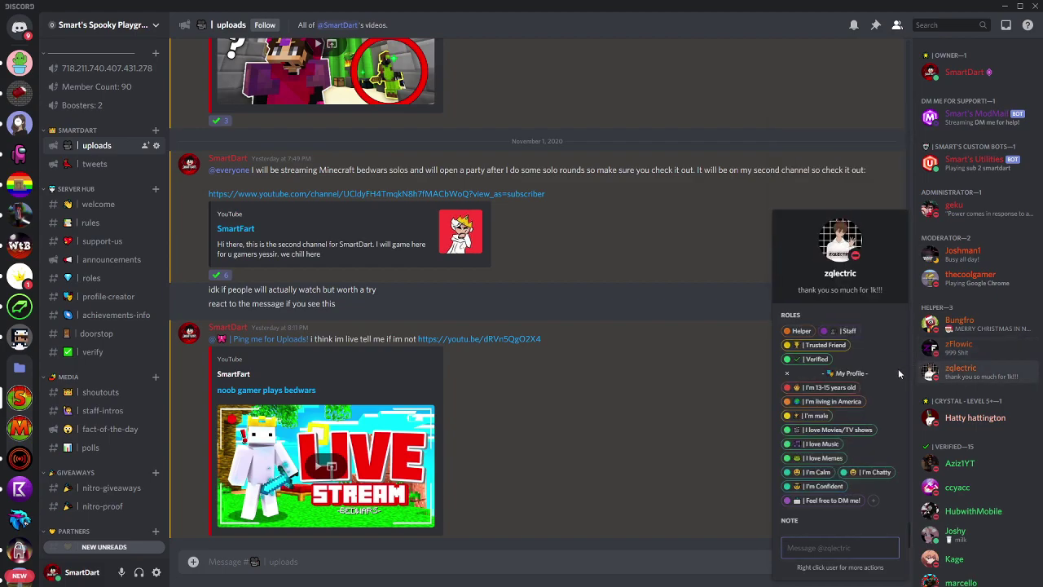
pyautogui.click(978, 420)
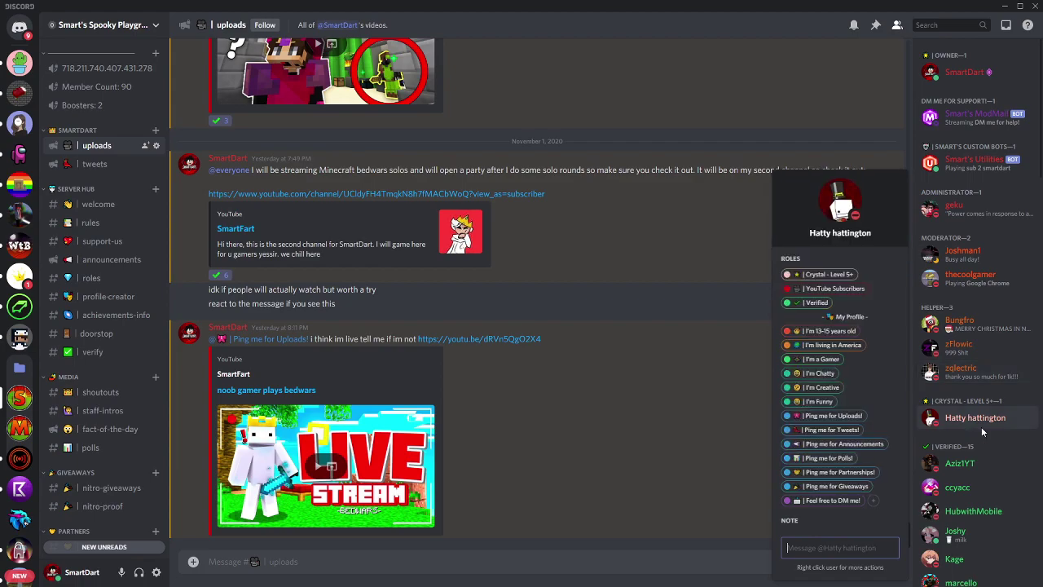
# Examine the roles on the profiles of Mudae, Donate Bot and an offline member further down the member list
pyautogui.scroll(-3, 990, 391)
pyautogui.scroll(-3, 992, 387)
pyautogui.click(992, 384)
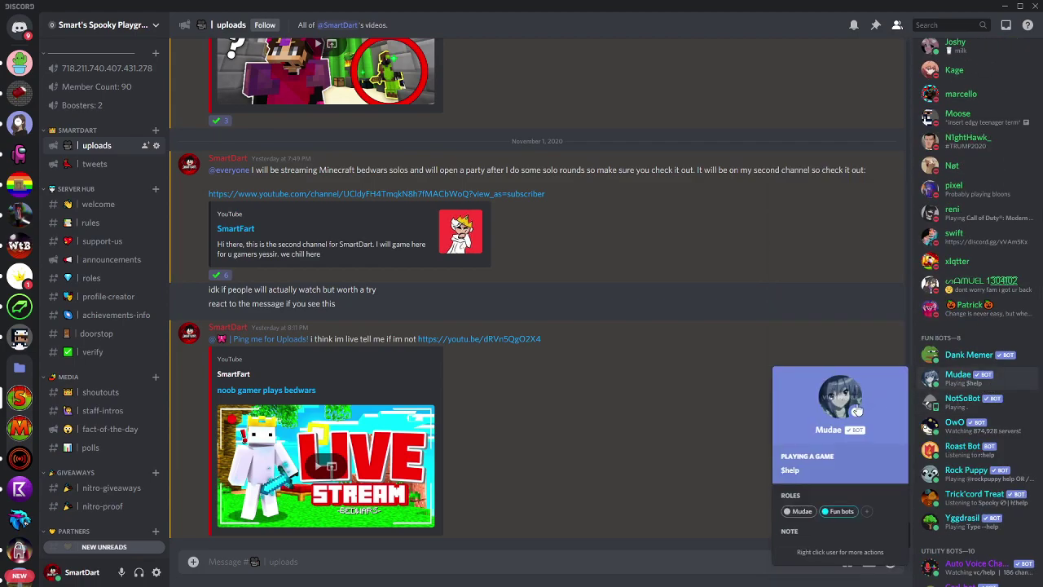
pyautogui.click(1006, 471)
pyautogui.scroll(-3, 978, 456)
pyautogui.click(966, 442)
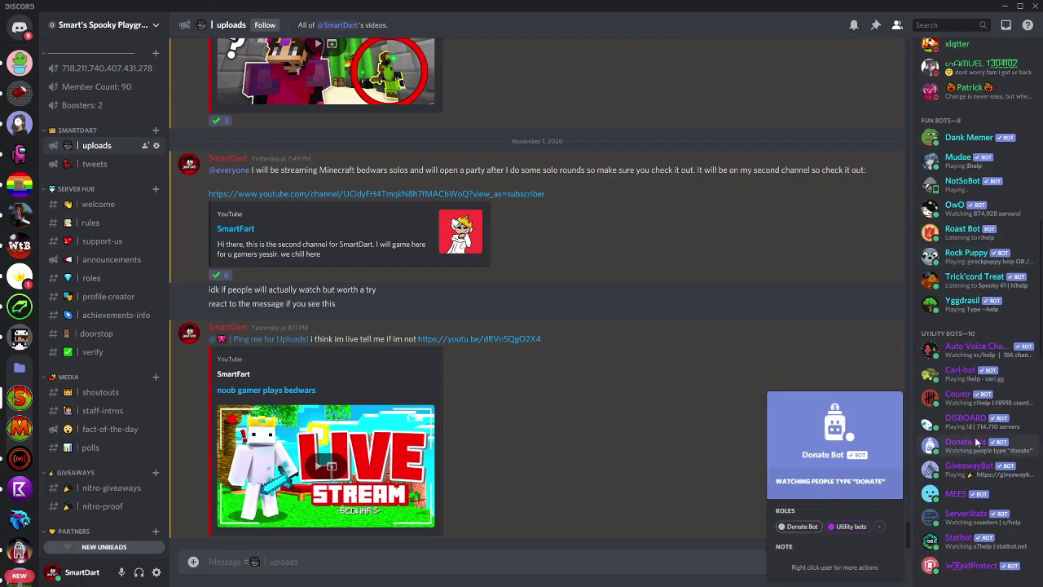
pyautogui.scroll(-3, 946, 355)
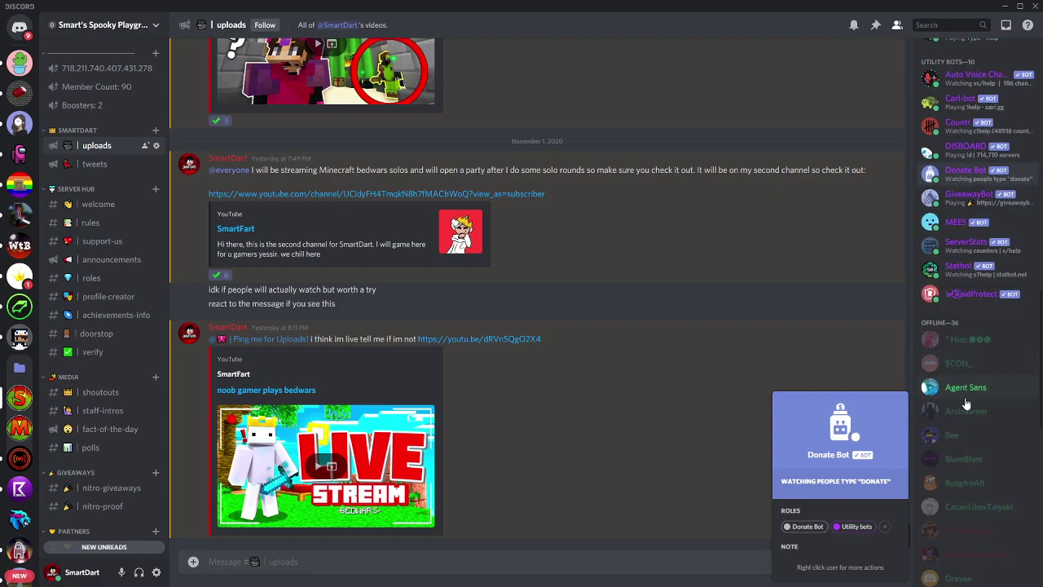
pyautogui.click(962, 387)
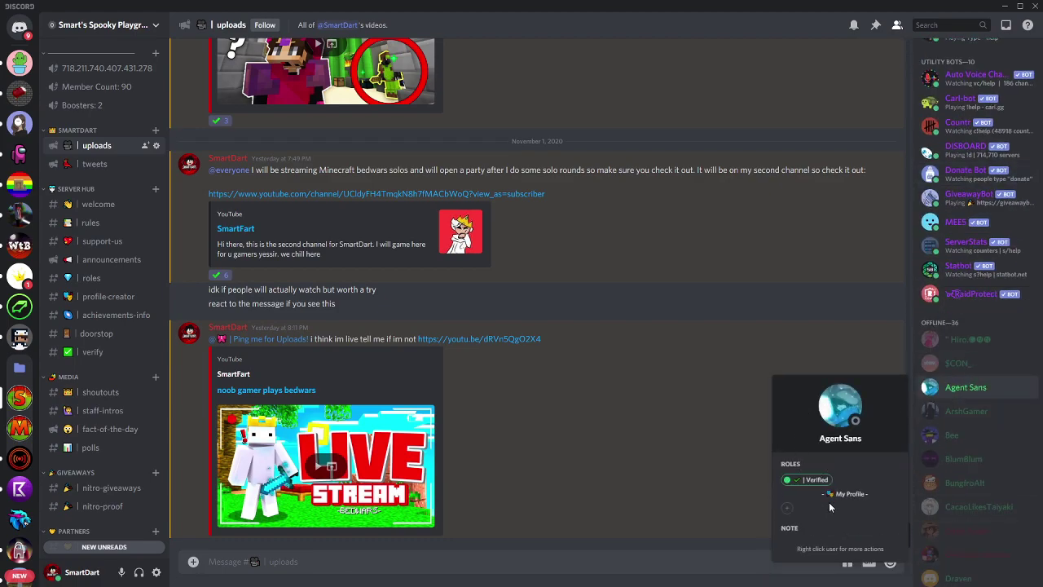
pyautogui.click(618, 342)
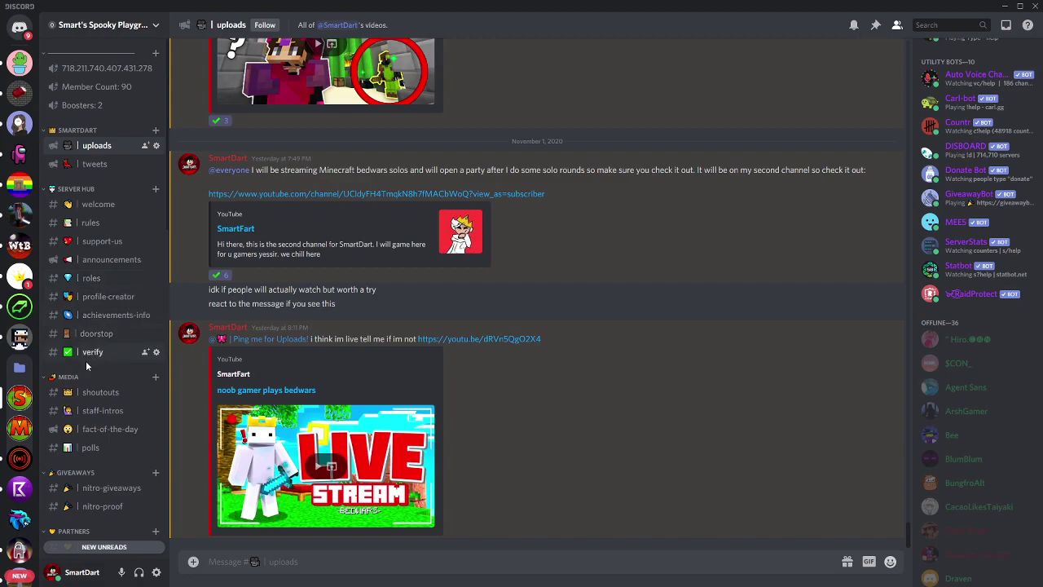
# Read the roles and profile-creator channels and compare them with the roles on a moderator's profile
pyautogui.click(92, 278)
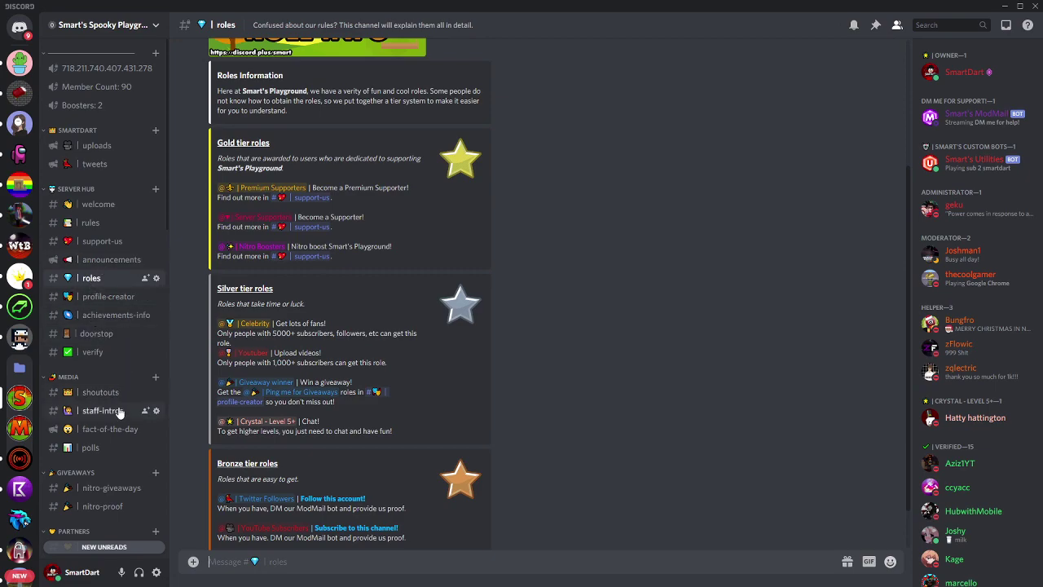
pyautogui.click(109, 296)
pyautogui.scroll(15, 295, 311)
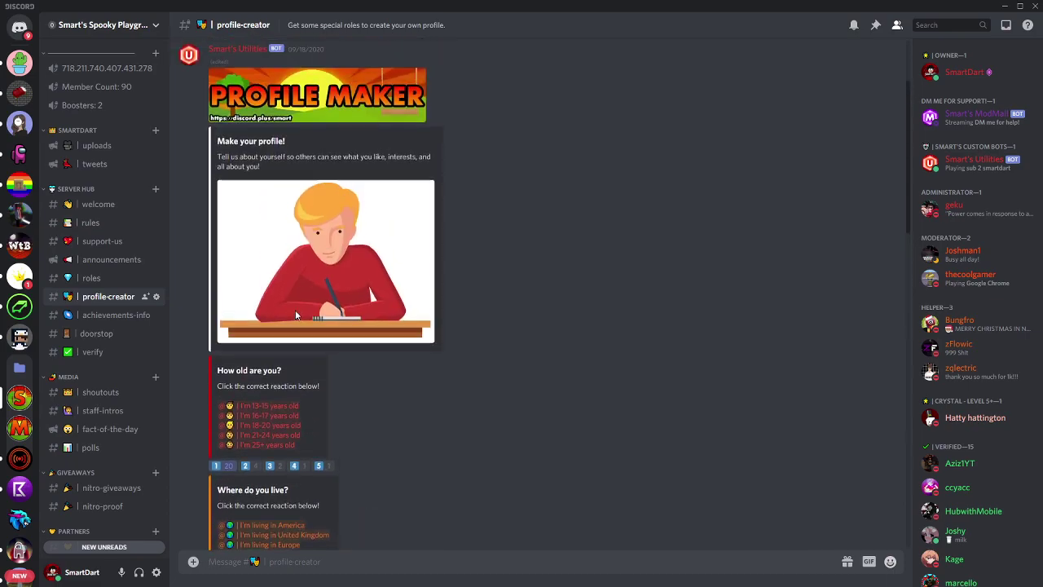
pyautogui.scroll(-15, 298, 287)
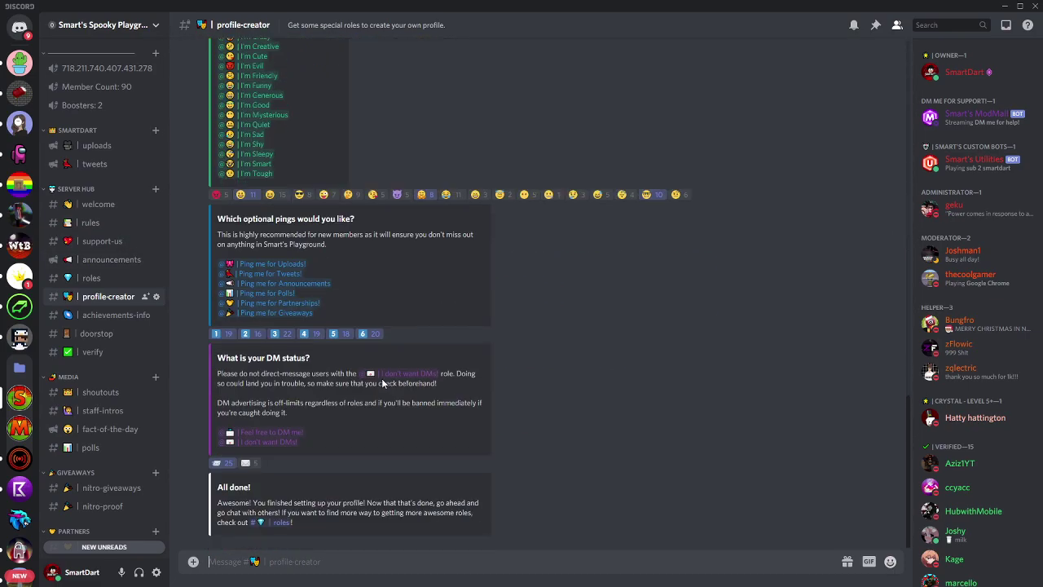
pyautogui.click(965, 281)
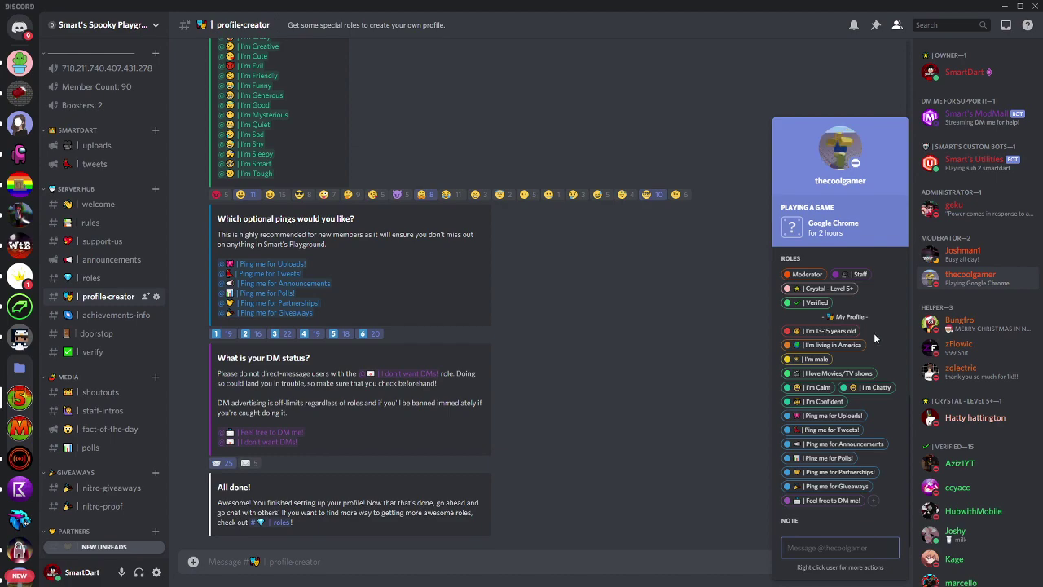
pyautogui.click(751, 342)
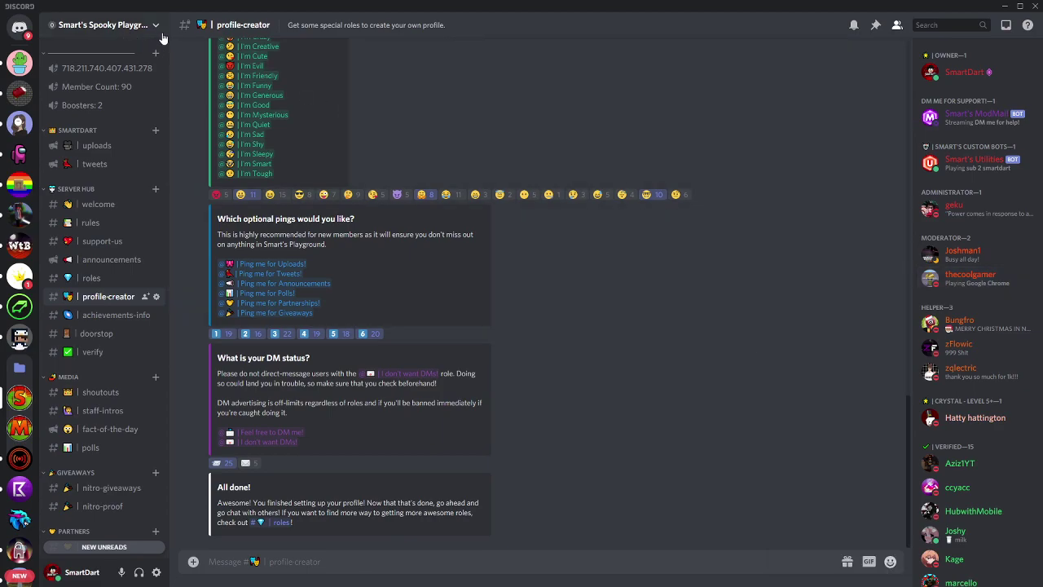
# Open the server's role settings and select the My Profile divider role
pyautogui.click(130, 31)
pyautogui.click(98, 96)
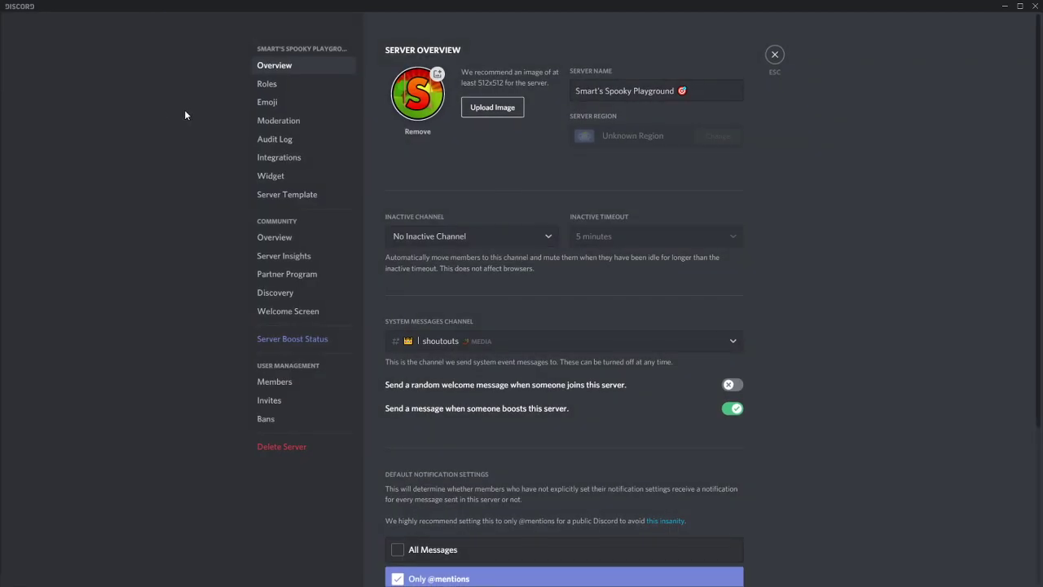
pyautogui.click(269, 84)
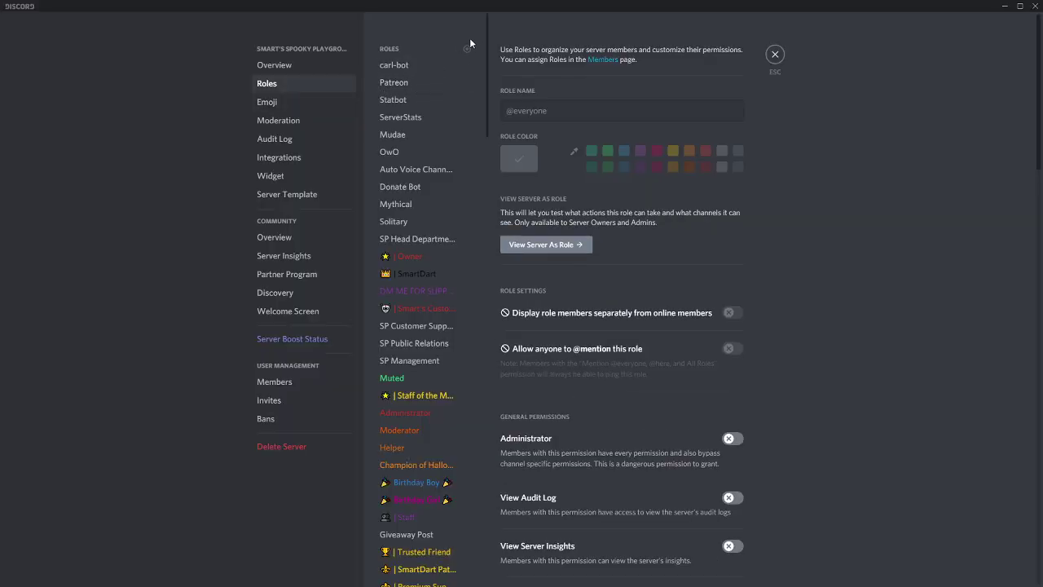
pyautogui.scroll(-5, 468, 163)
pyautogui.scroll(-15, 469, 256)
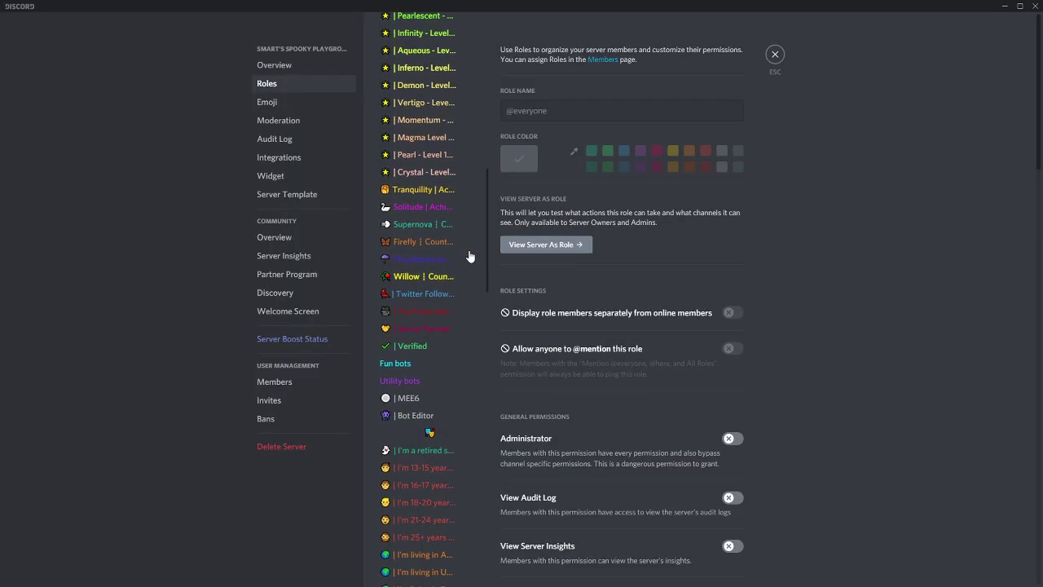
pyautogui.moveTo(435, 233); pyautogui.dragTo(440, 220)
pyautogui.click(440, 220)
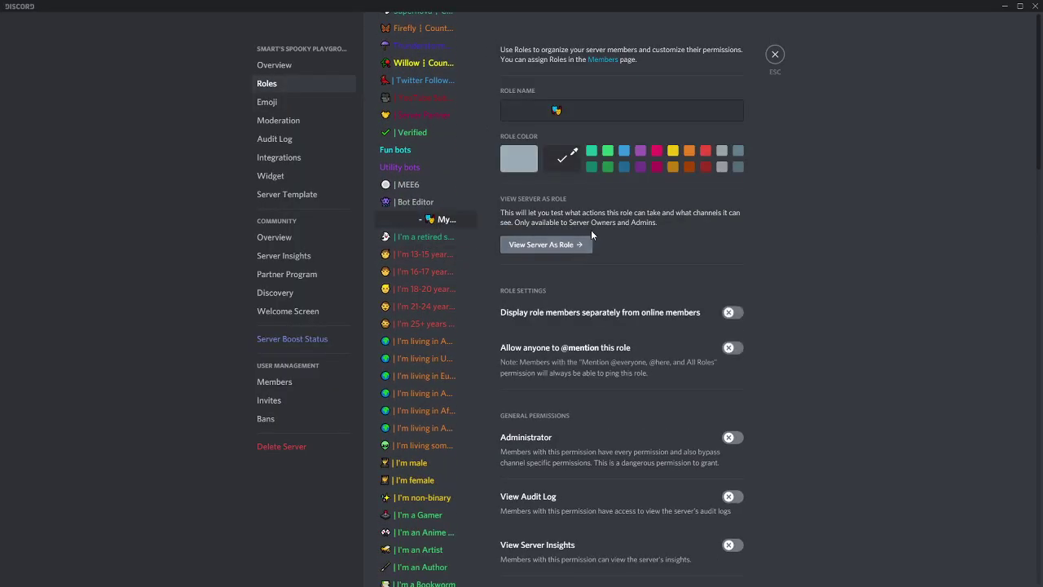
# Examine the blank spacing around the emoji in the My Profile role's name
pyautogui.tripleClick(636, 107)
pyautogui.click(697, 101)
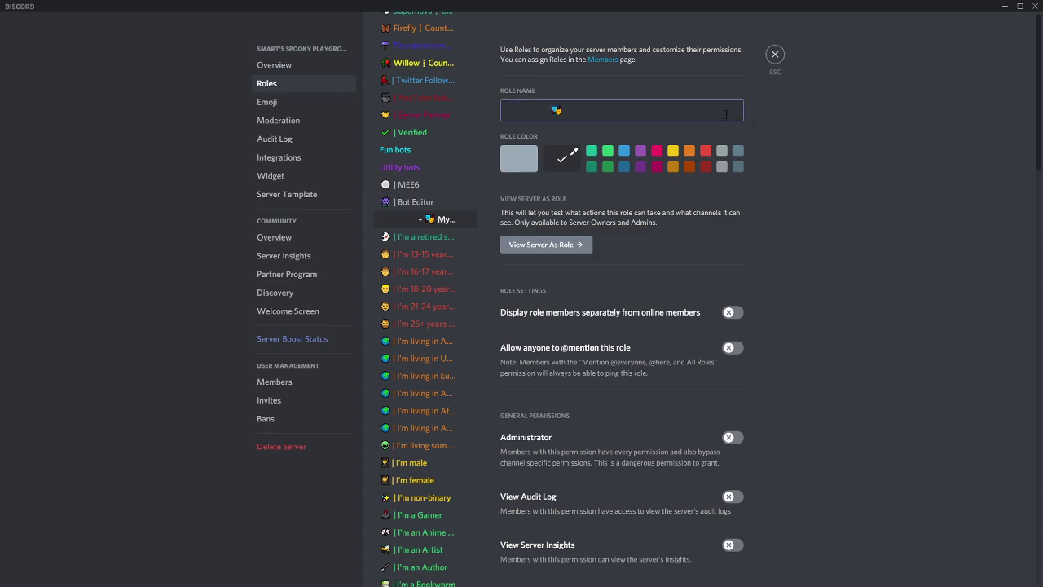
pyautogui.moveTo(646, 111); pyautogui.dragTo(607, 110)
pyautogui.click(512, 110)
pyautogui.moveTo(504, 110); pyautogui.dragTo(551, 110)
pyautogui.click(619, 119)
# Inspect the My Profile role's custom color code and leave the server settings
pyautogui.click(564, 166)
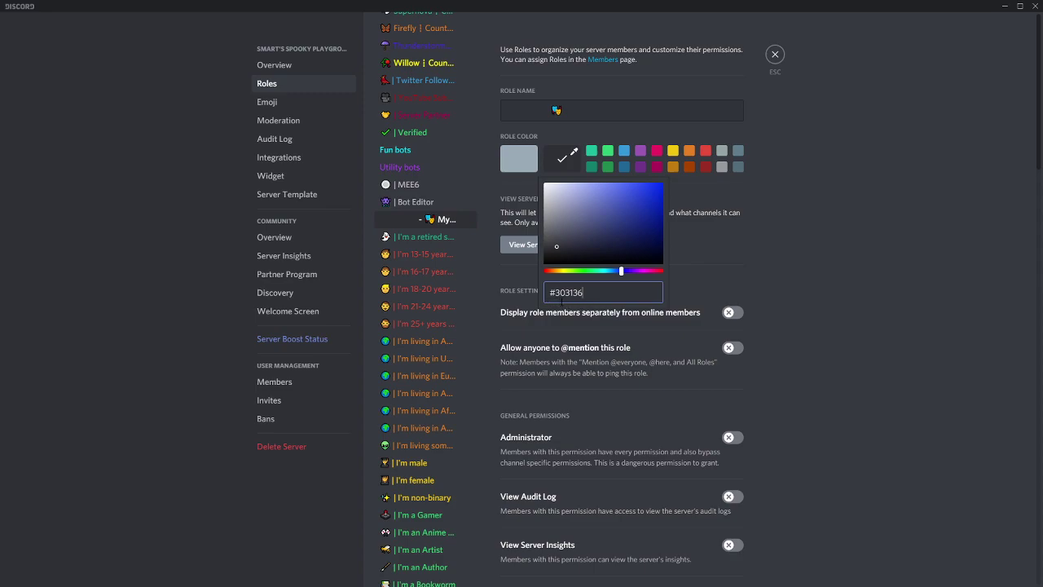
pyautogui.click(757, 300)
pyautogui.click(775, 54)
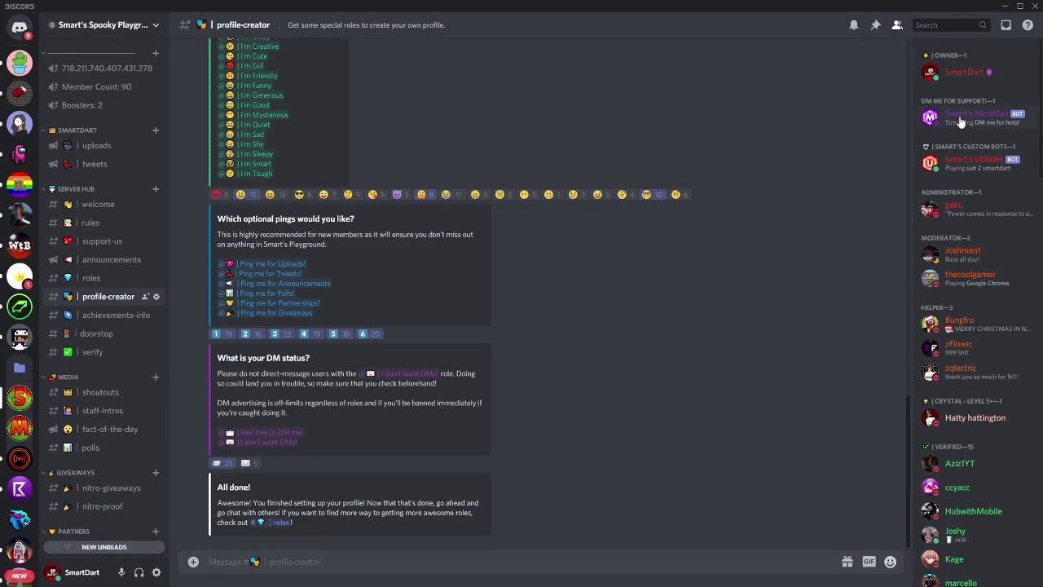
# Examine the roles on the profiles of Smart's ModMail and the administrator, and close them
pyautogui.click(962, 119)
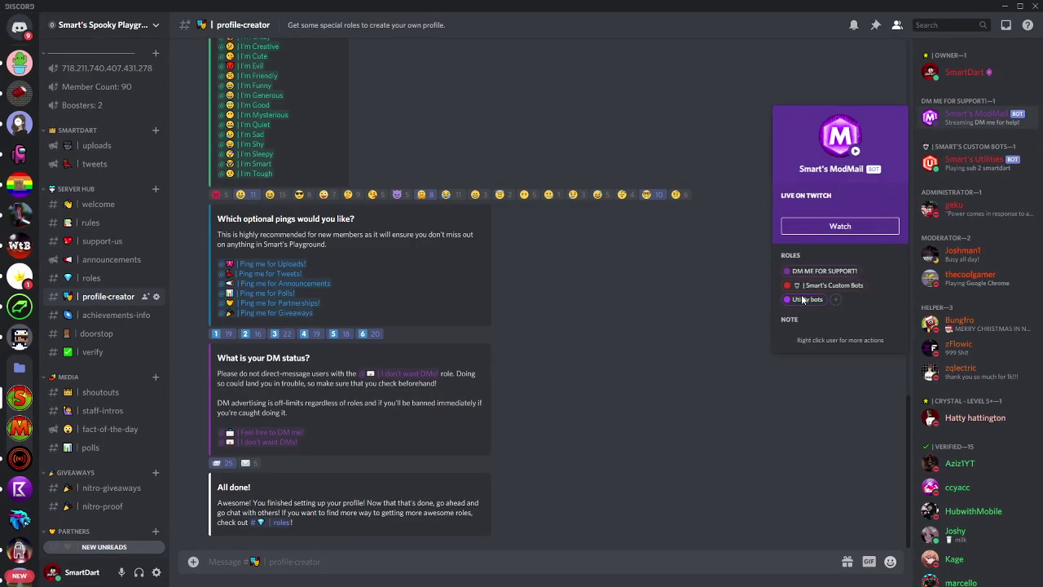
pyautogui.click(687, 318)
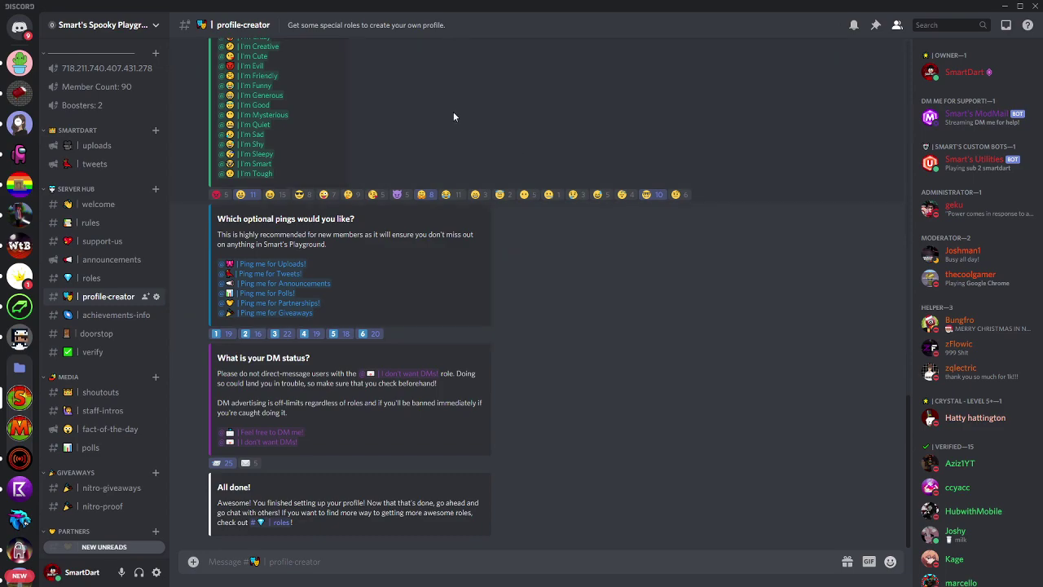
pyautogui.click(980, 208)
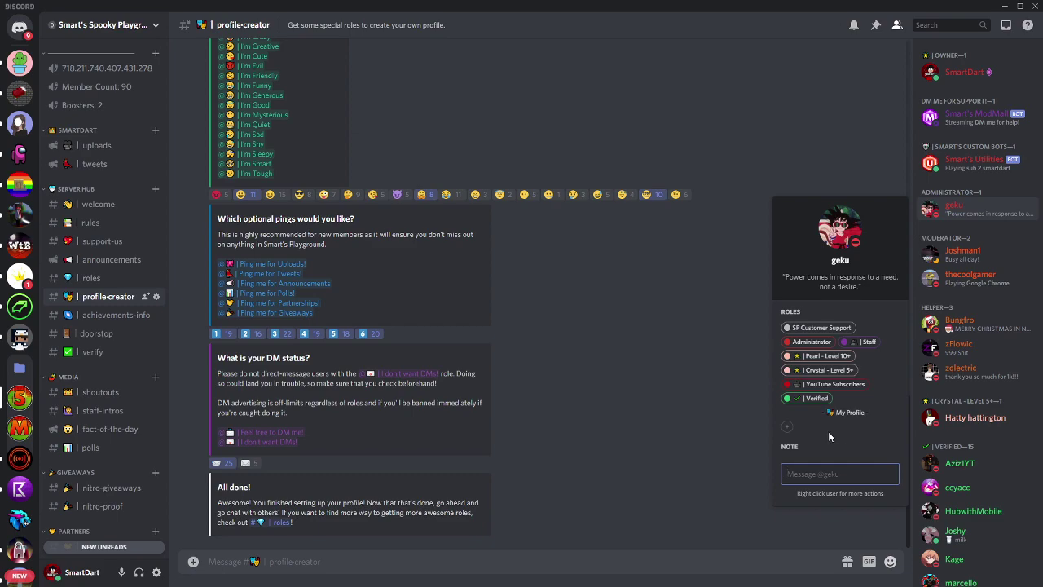
pyautogui.click(481, 332)
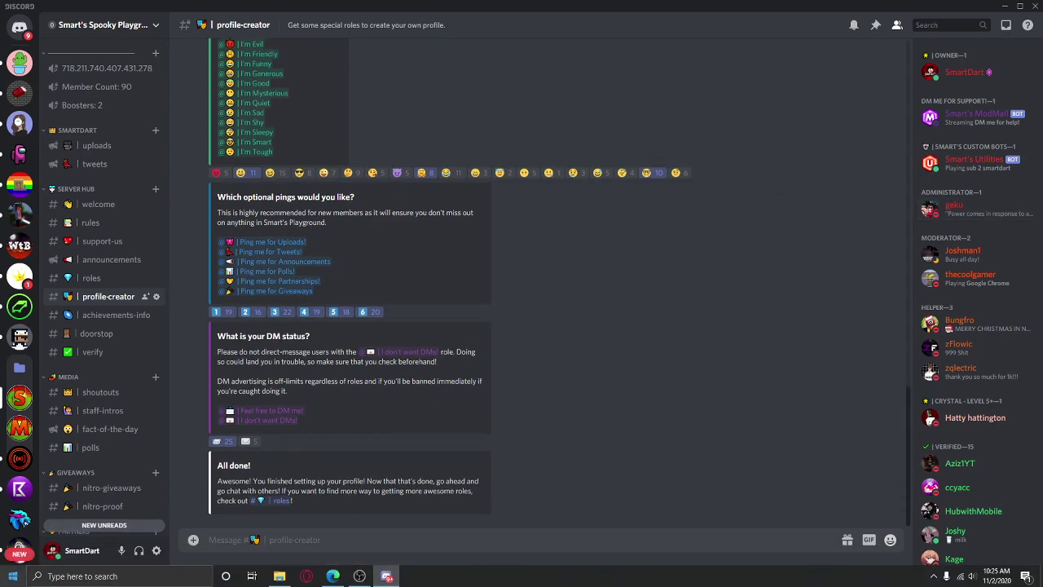
# Snip a small patch of the dark background in the Smart's ModMail profile popup with Snipping Tool and clear Discord out of view
pyautogui.click(13, 576)
pyautogui.write('sni')
pyautogui.press('Return')
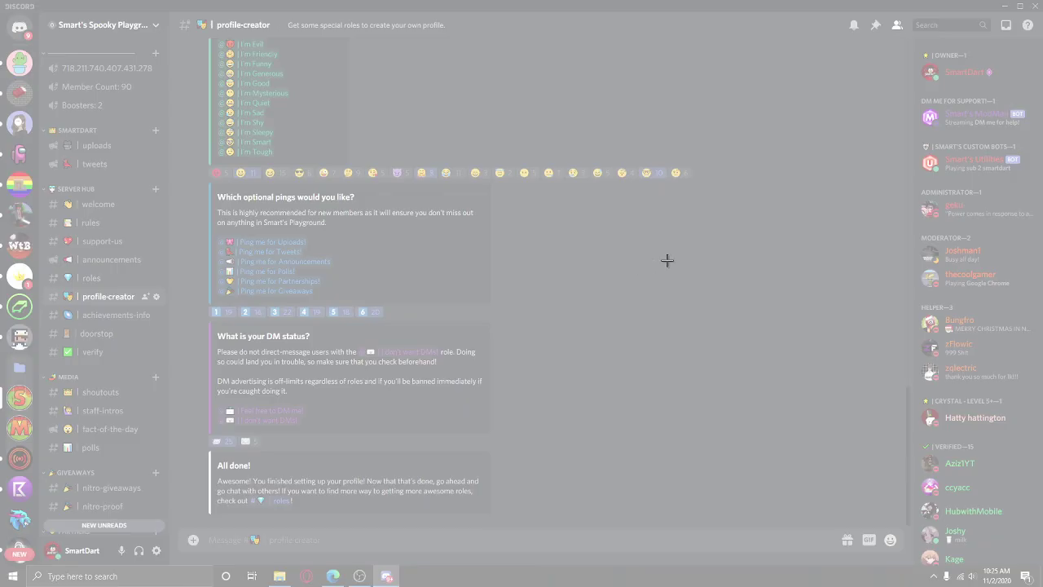
pyautogui.press('Escape')
pyautogui.click(946, 119)
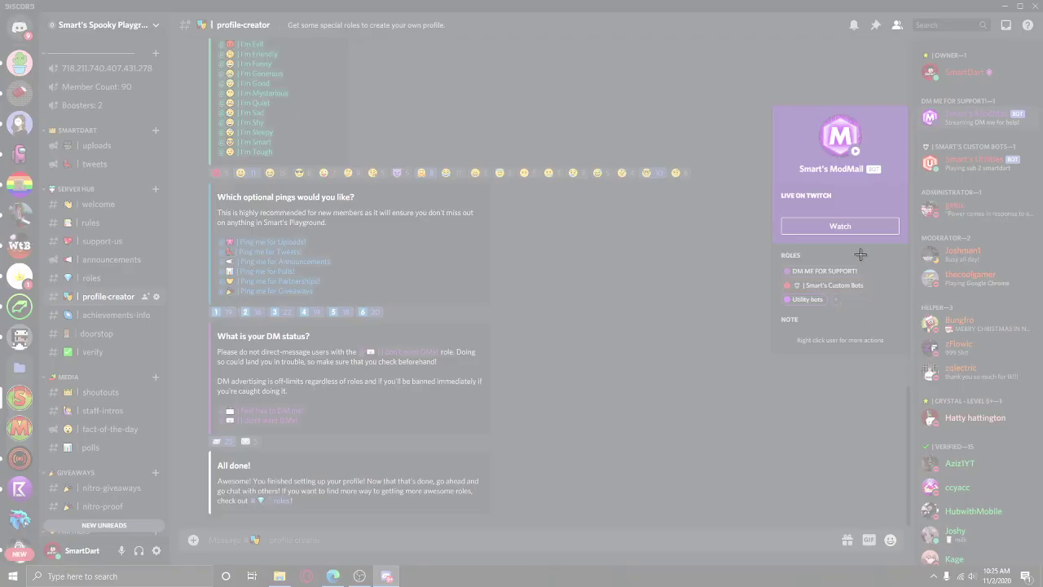
pyautogui.moveTo(861, 256); pyautogui.dragTo(897, 272)
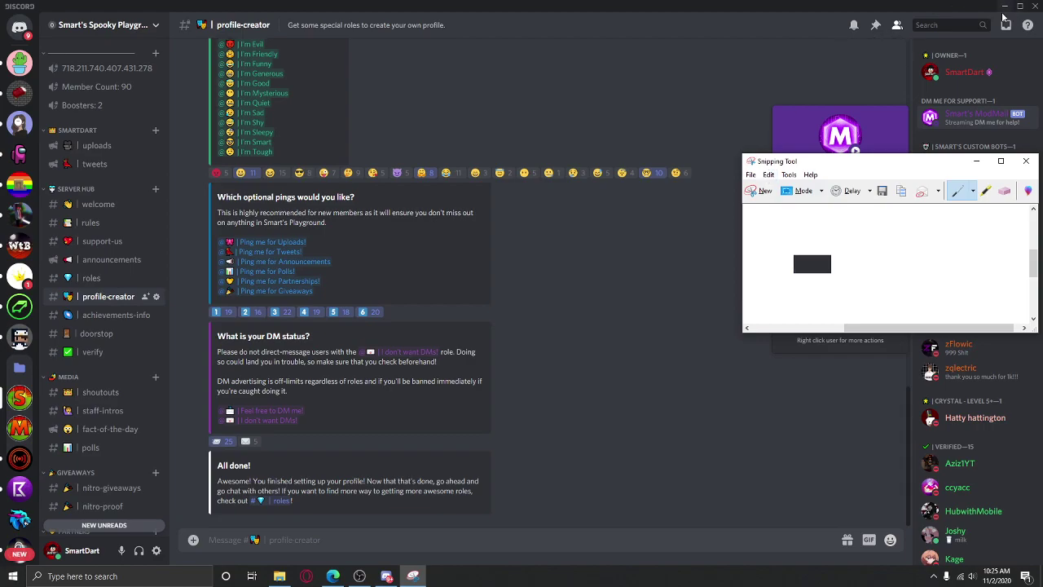
pyautogui.moveTo(910, 163); pyautogui.dragTo(1029, 191)
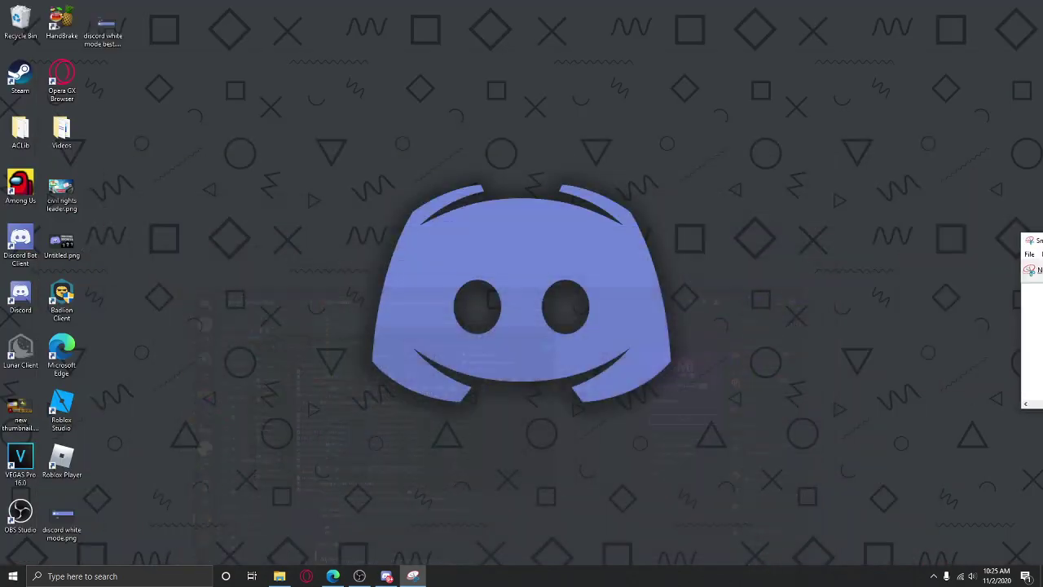
# Switch to Microsoft Edge, search the web for "color identifier" and open imagecolorpicker.com
pyautogui.click(336, 570)
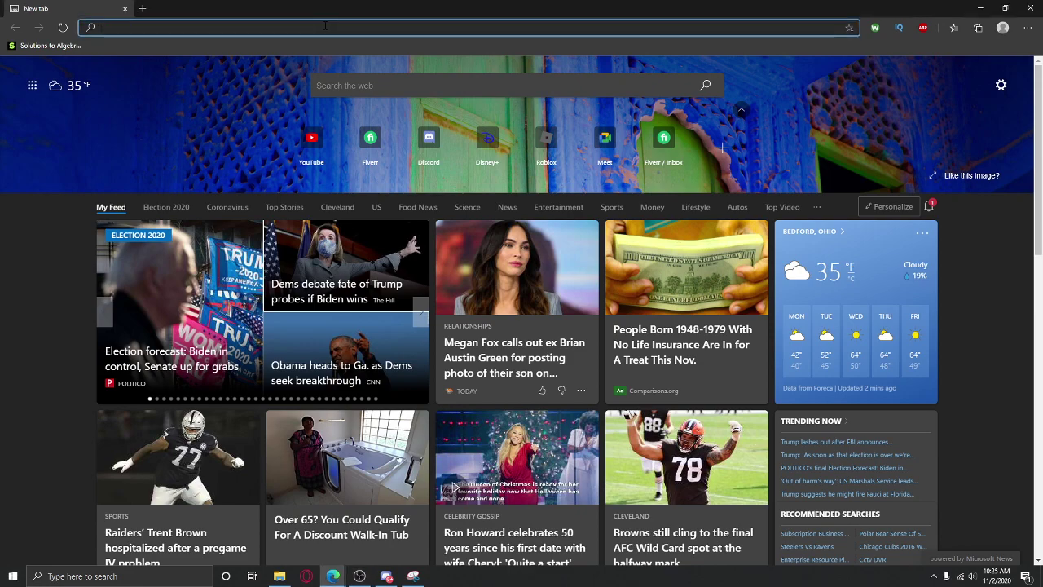
pyautogui.write('color ')
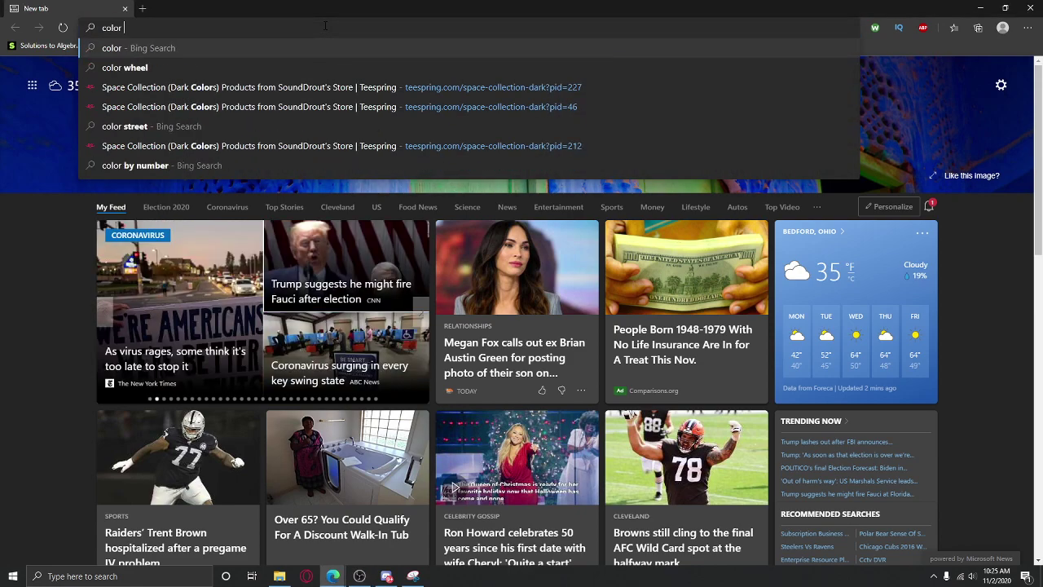
pyautogui.write('identifier')
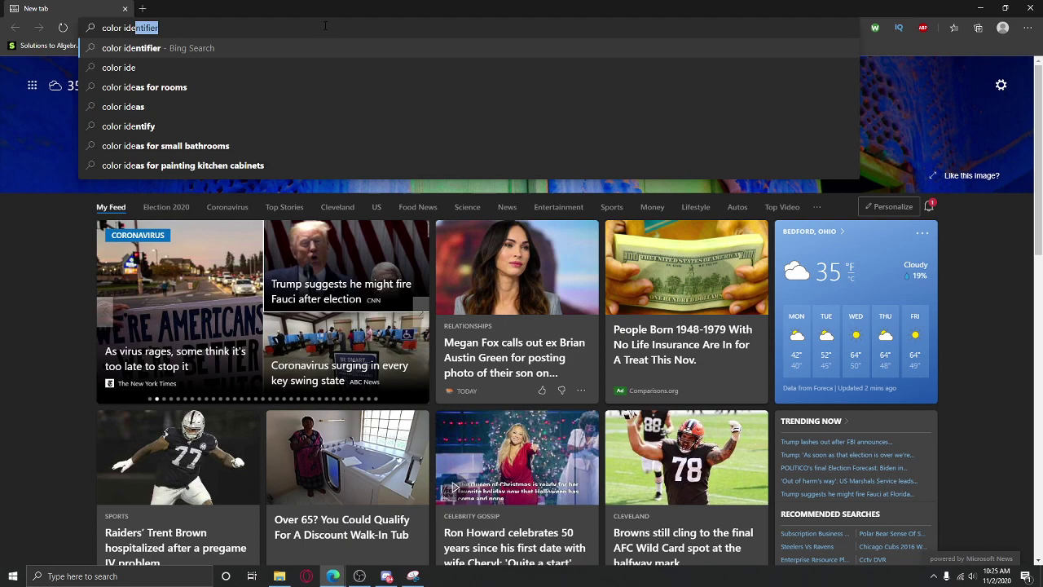
pyautogui.press('Return')
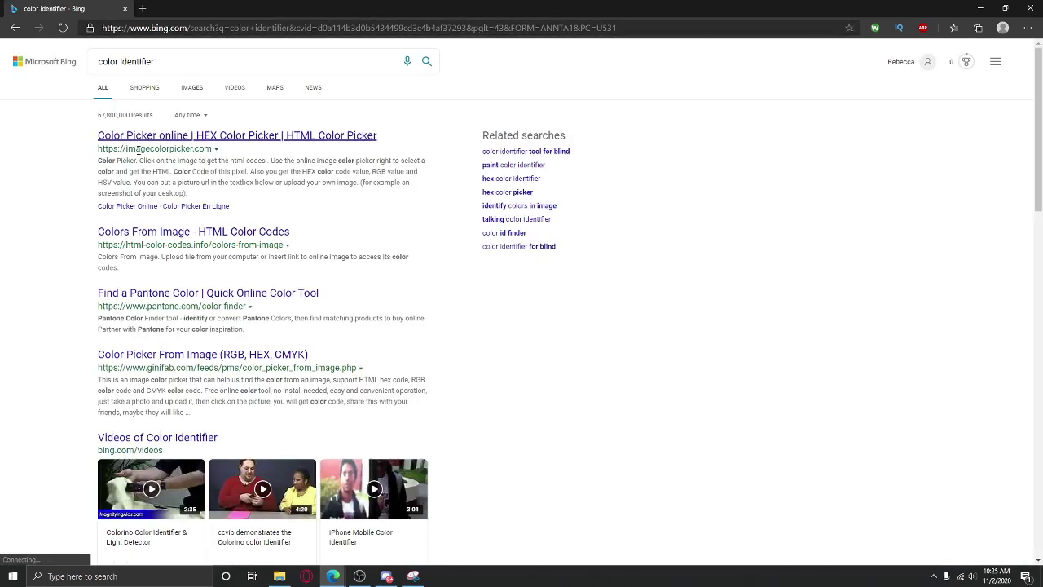
pyautogui.click(325, 152)
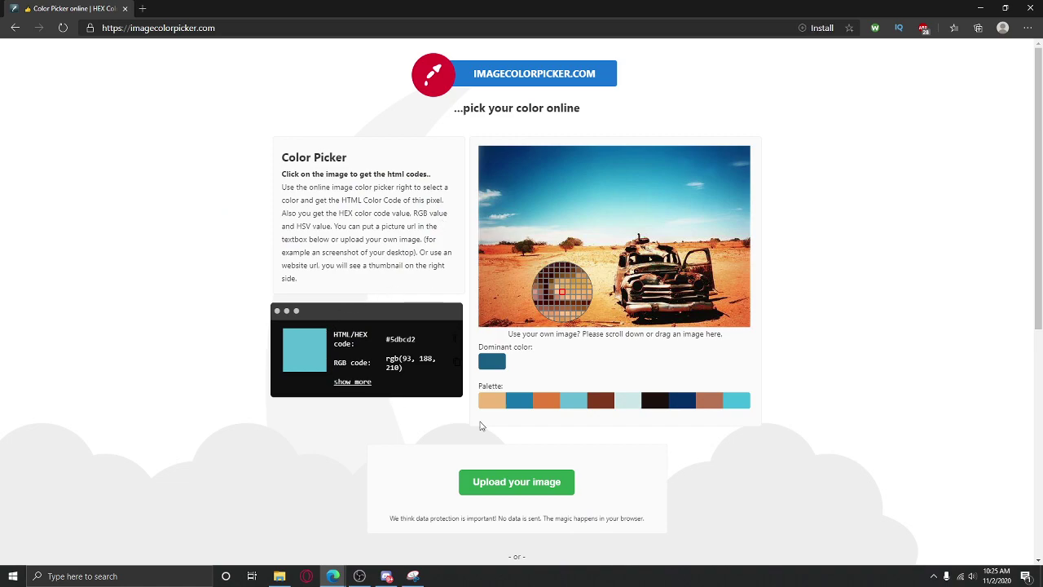
# Save the snipped background patch from Snipping Tool as Capture.PNG in the Downloads folder and clear the tool out of view
pyautogui.click(413, 576)
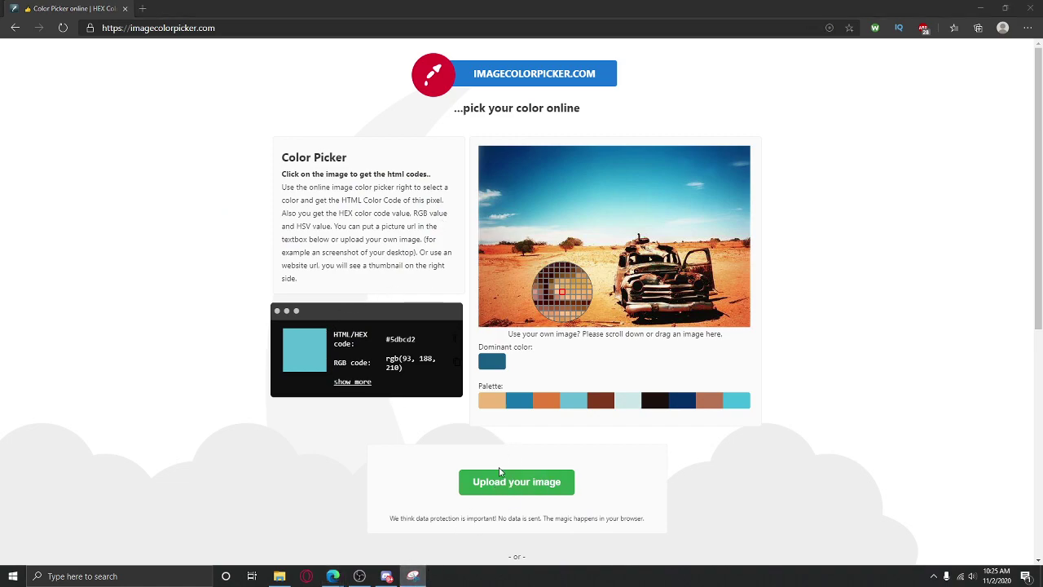
pyautogui.moveTo(1042, 232); pyautogui.dragTo(676, 222)
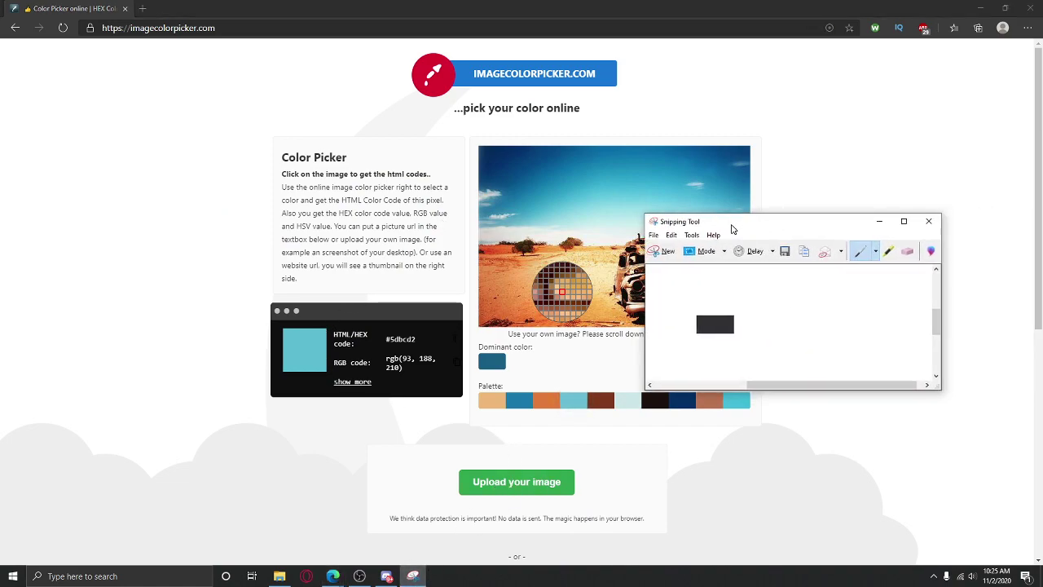
pyautogui.click(653, 234)
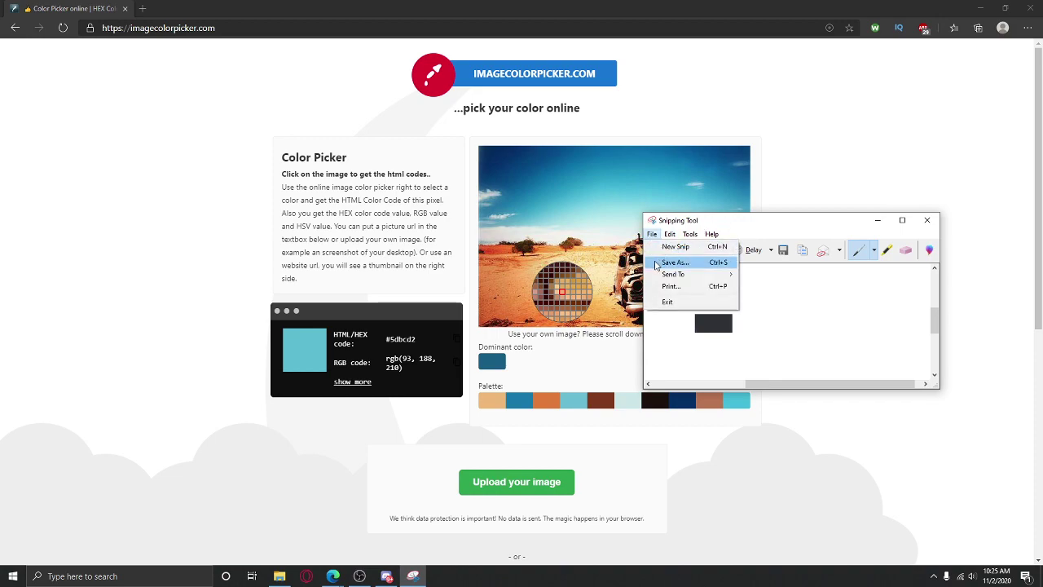
pyautogui.click(657, 264)
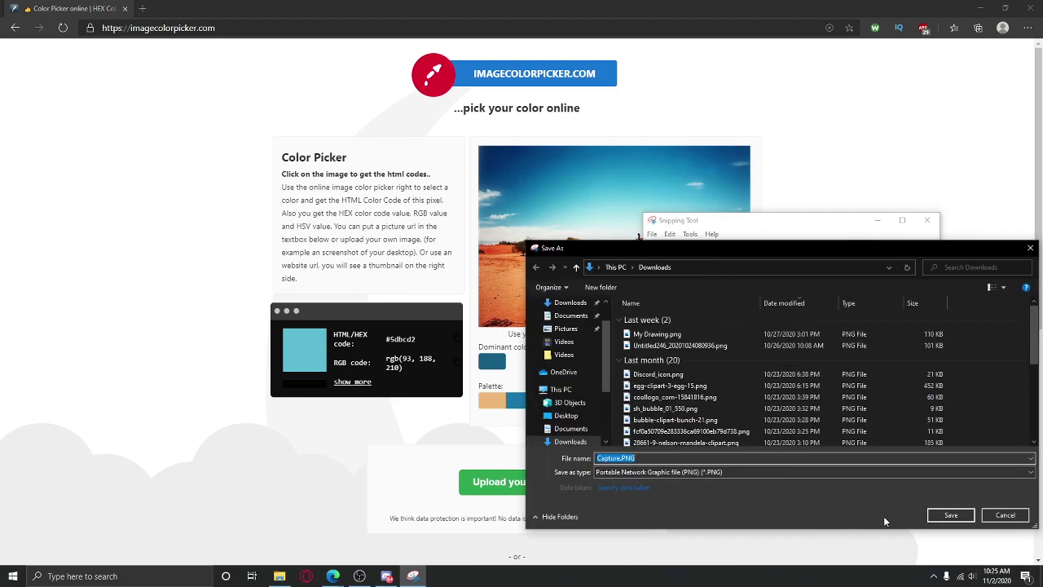
pyautogui.click(930, 515)
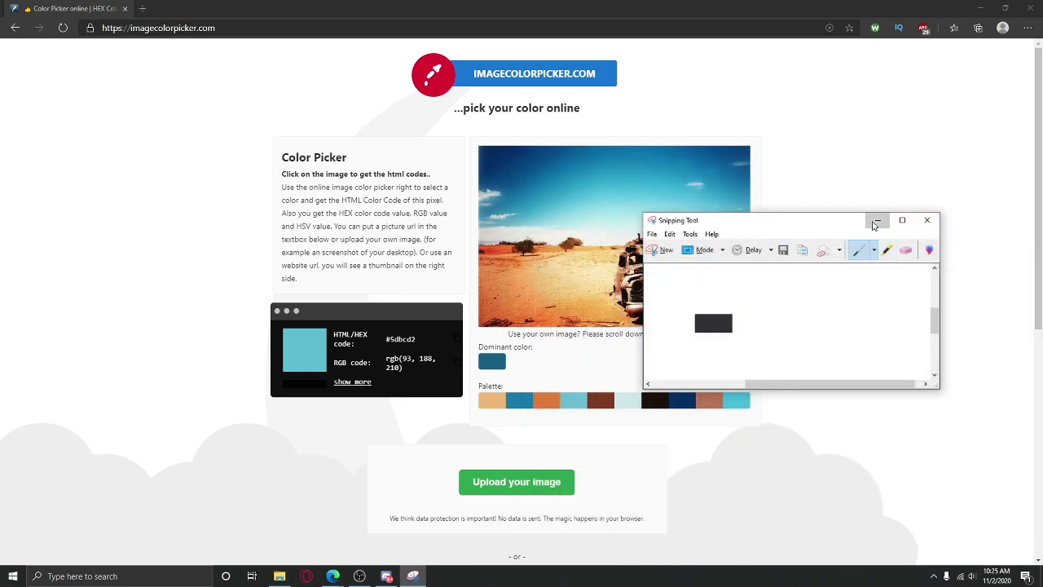
pyautogui.click(876, 221)
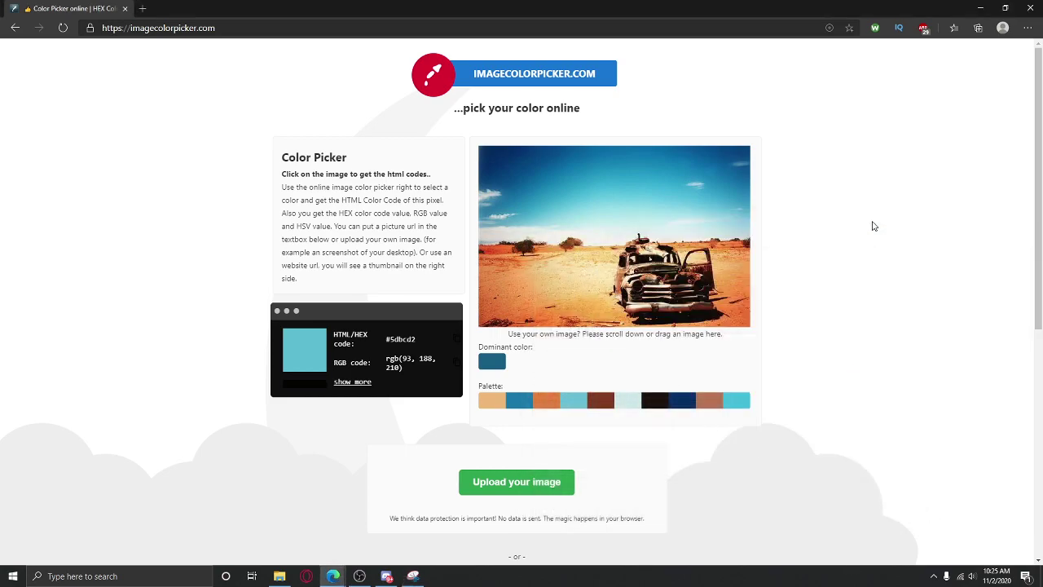
# Upload the saved snip to the image color picker and copy the hex code #2f3136 sampled from its dark background
pyautogui.click(480, 482)
pyautogui.doubleClick(209, 95)
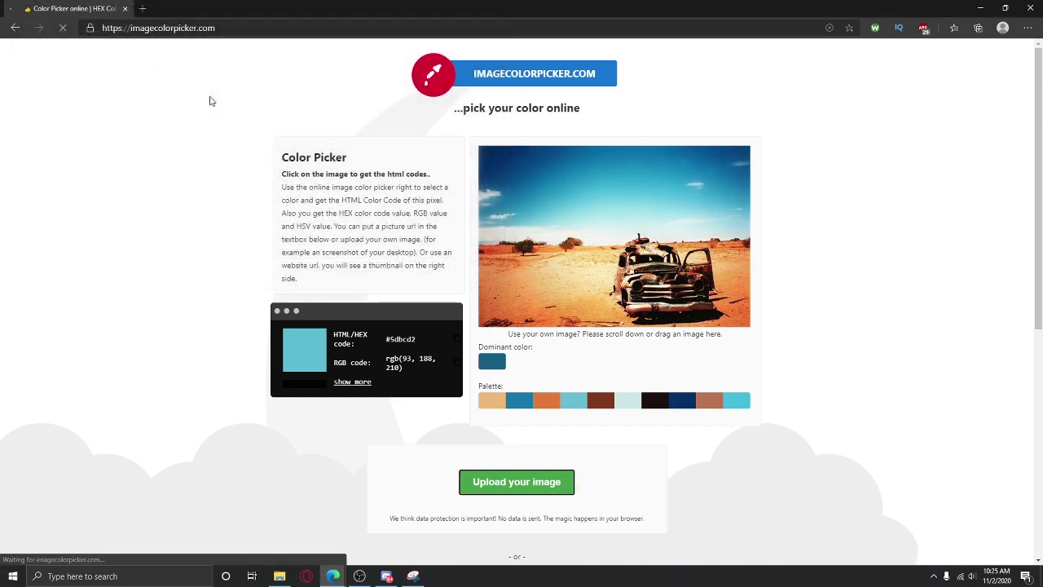
pyautogui.scroll(-1, 755, 496)
pyautogui.scroll(1, 687, 339)
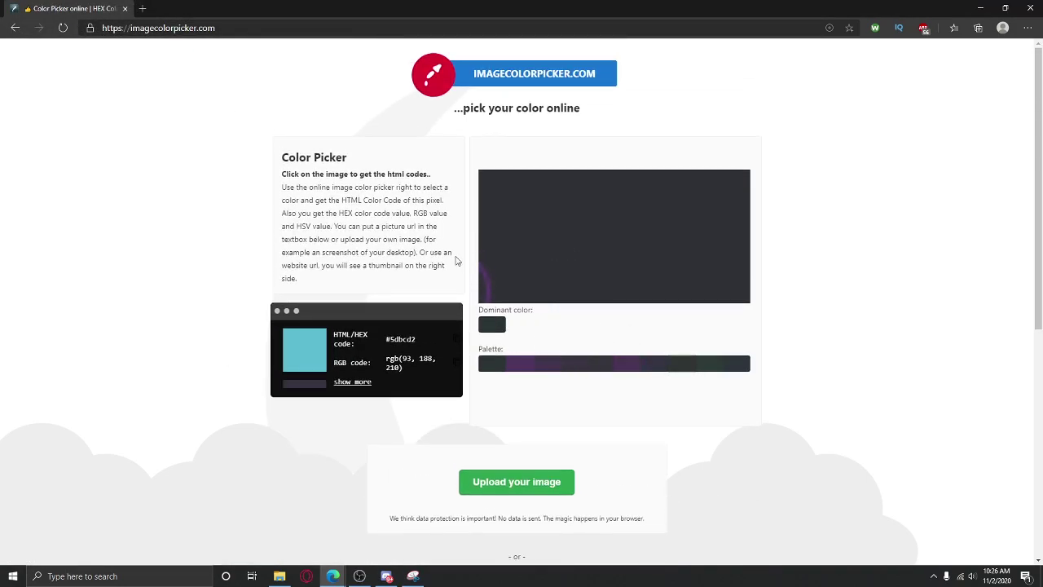
pyautogui.click(616, 210)
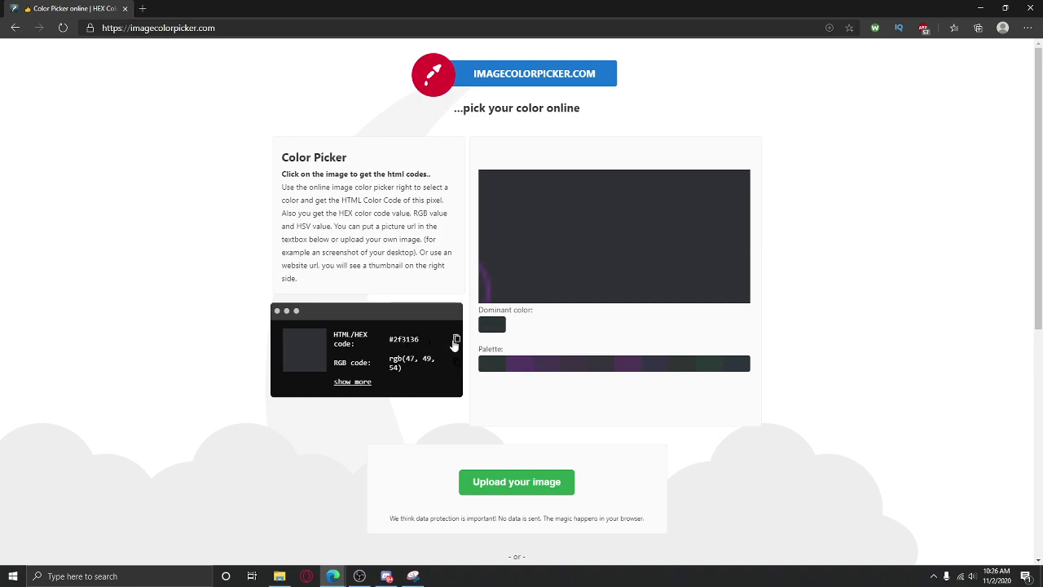
pyautogui.click(456, 341)
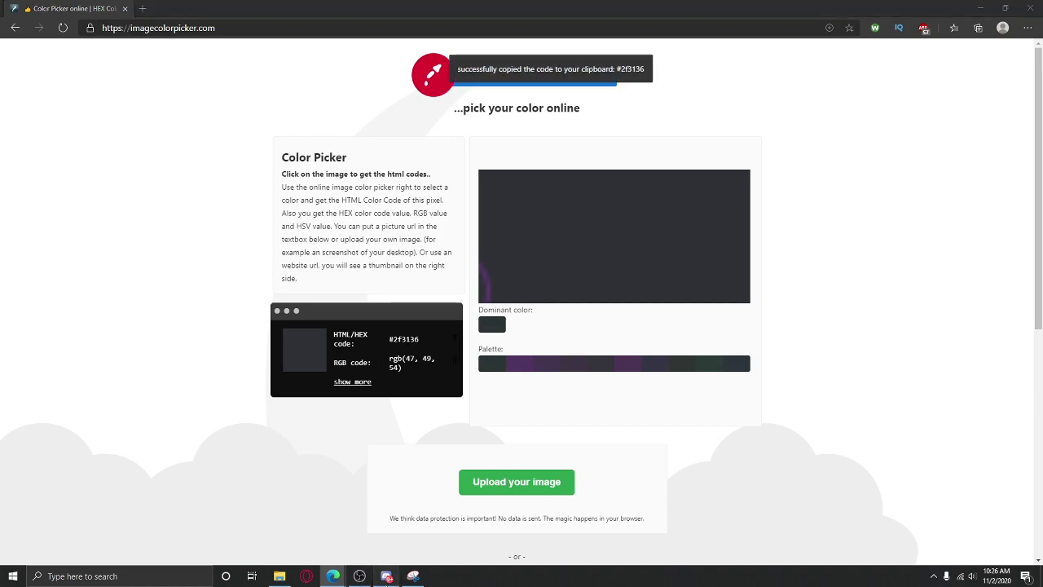
# Switch to Discord, open the server's role settings and select the My Profile divider role below Bot Editor
pyautogui.hotkey('alt', 'Tab')
pyautogui.click(143, 28)
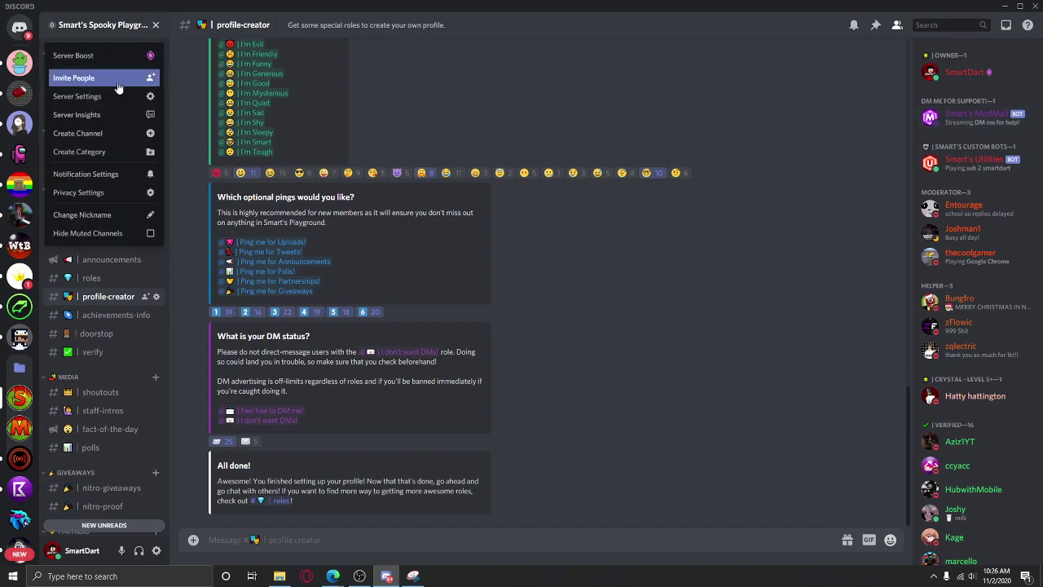
pyautogui.click(122, 96)
pyautogui.click(267, 84)
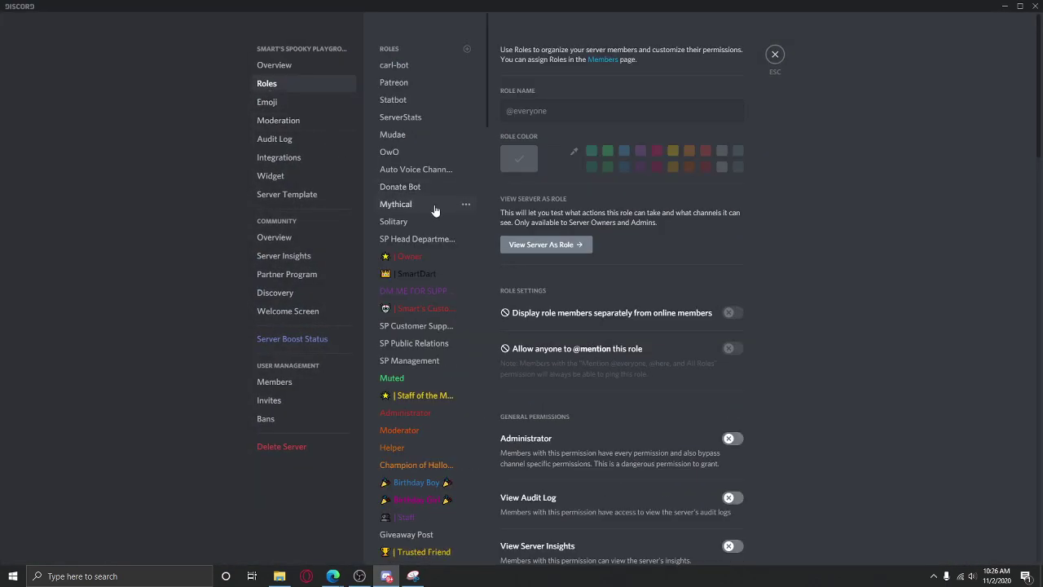
pyautogui.scroll(-5, 427, 244)
pyautogui.scroll(-5, 424, 265)
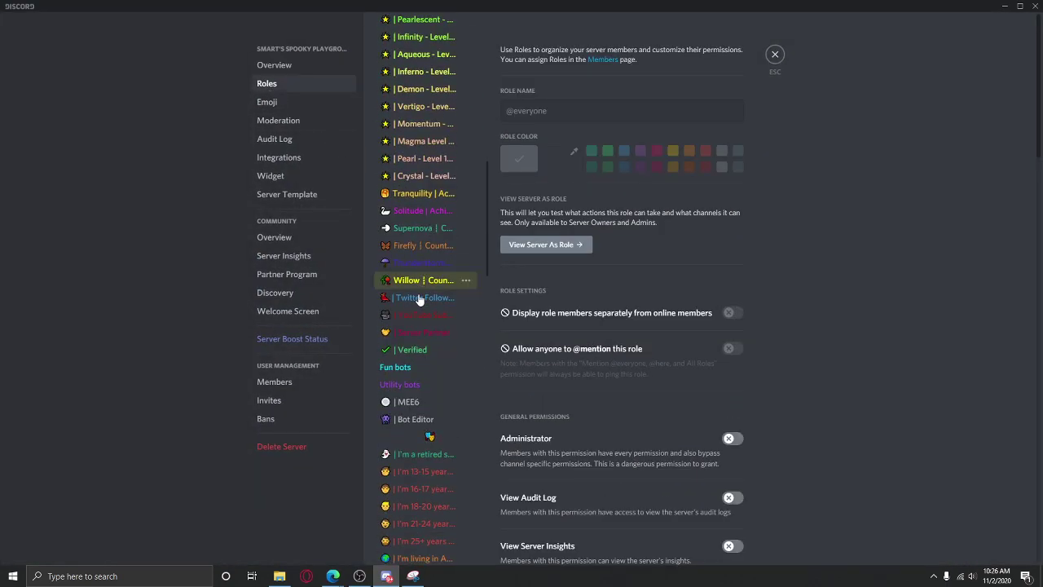
pyautogui.click(404, 419)
pyautogui.click(399, 440)
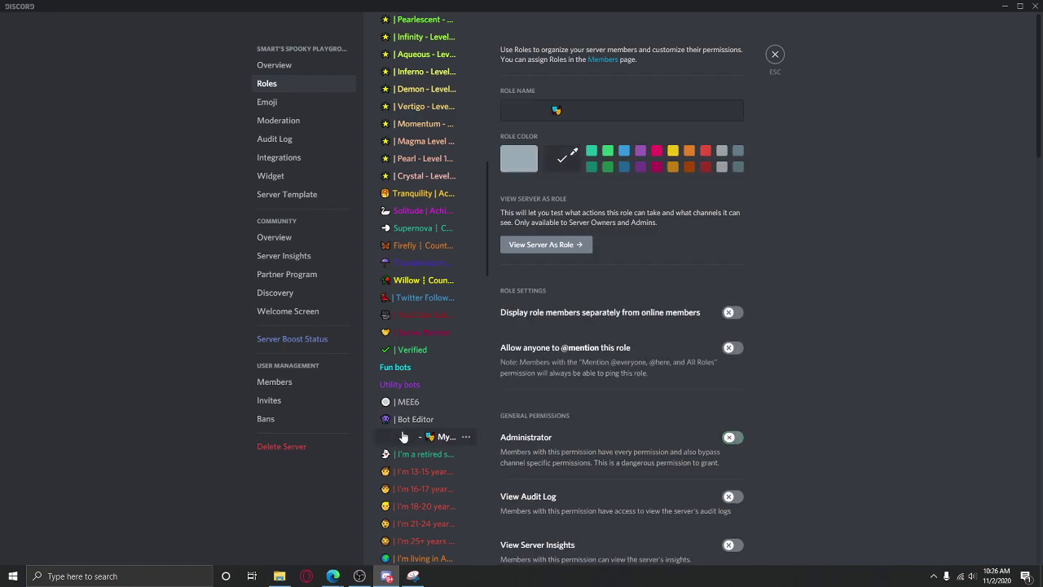
# Try to replace the My Profile role's custom color with the copied hex code and leave the server settings
pyautogui.click(564, 157)
pyautogui.moveTo(592, 290); pyautogui.dragTo(549, 292)
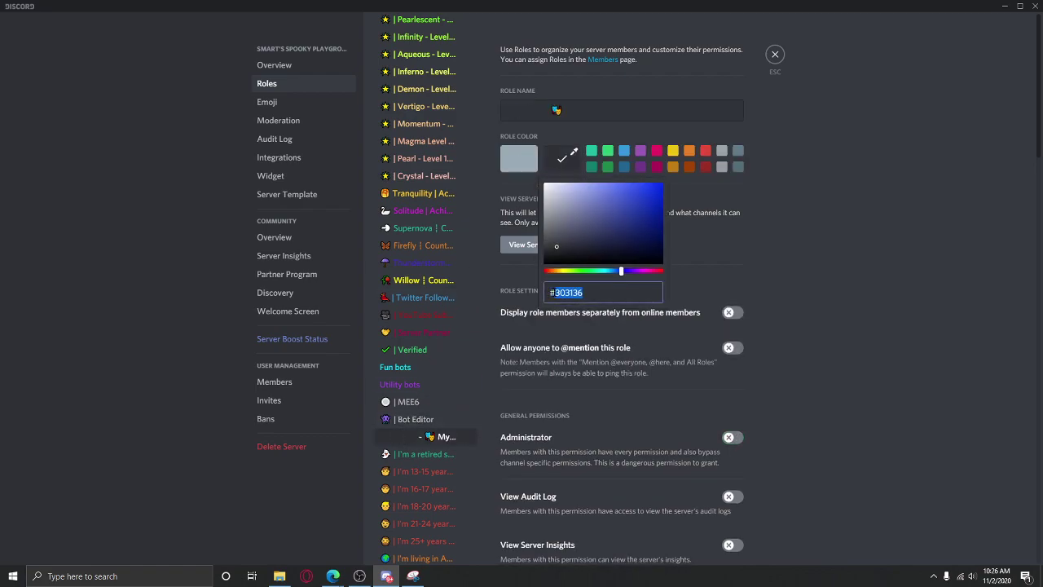
pyautogui.write('#2f313')
pyautogui.press('BackSpace')
pyautogui.click(767, 279)
pyautogui.click(559, 158)
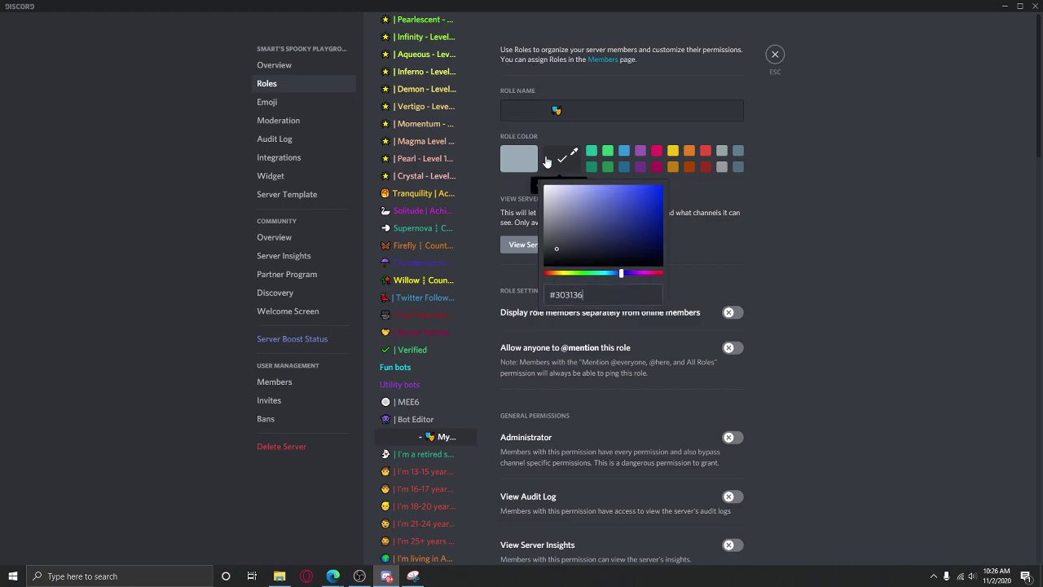
pyautogui.click(880, 217)
pyautogui.click(774, 52)
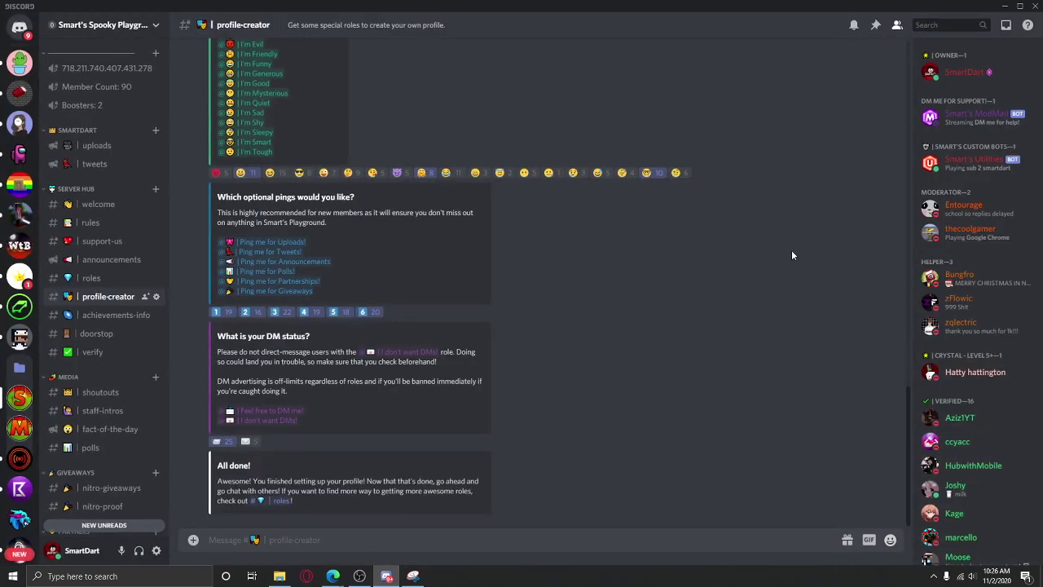
# Examine the roles on the profiles of Smart's Utilities and the first moderator, and browse the member list down to the bots
pyautogui.click(963, 162)
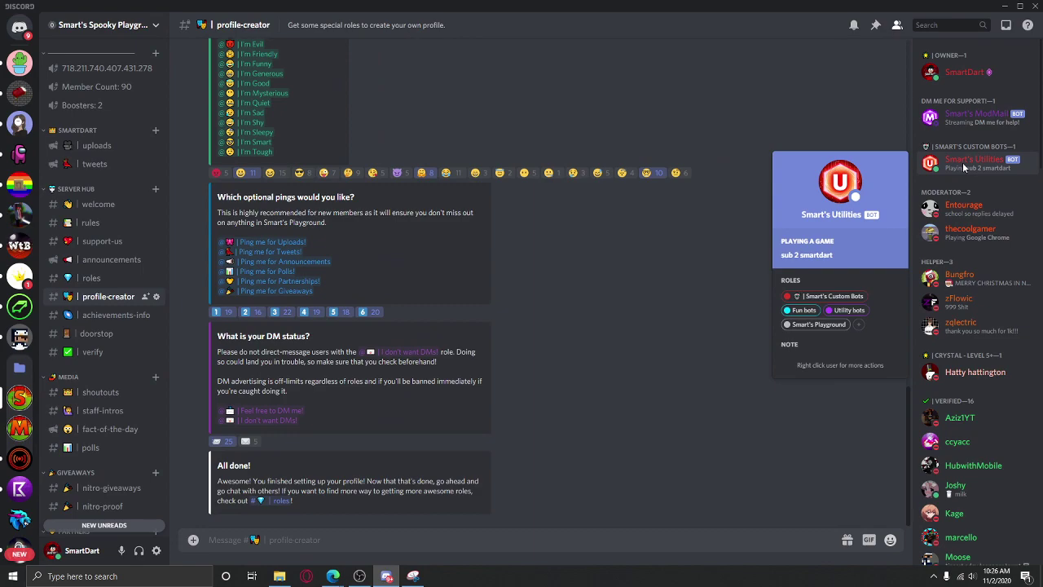
pyautogui.click(961, 215)
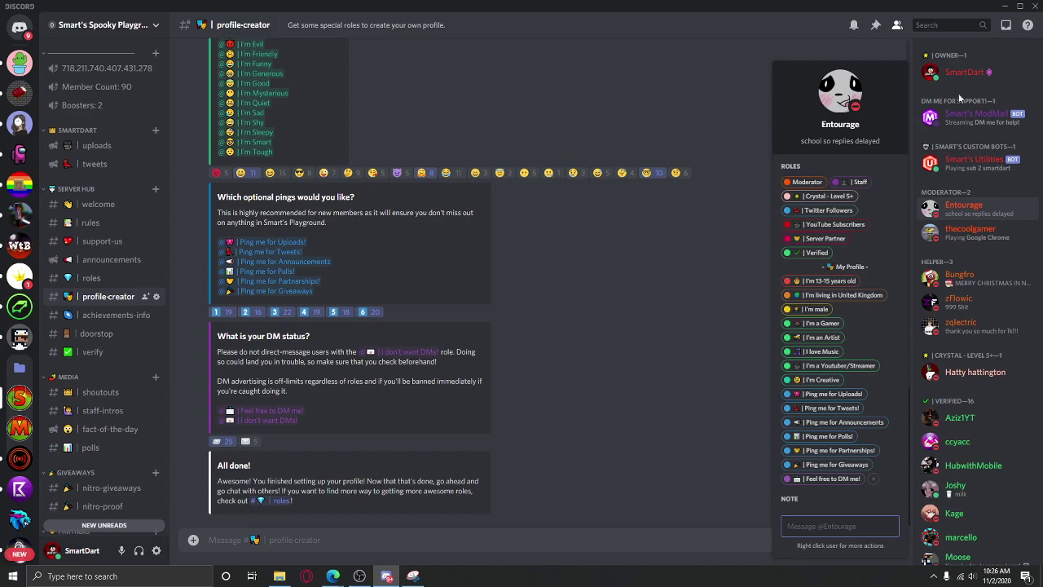
pyautogui.click(551, 268)
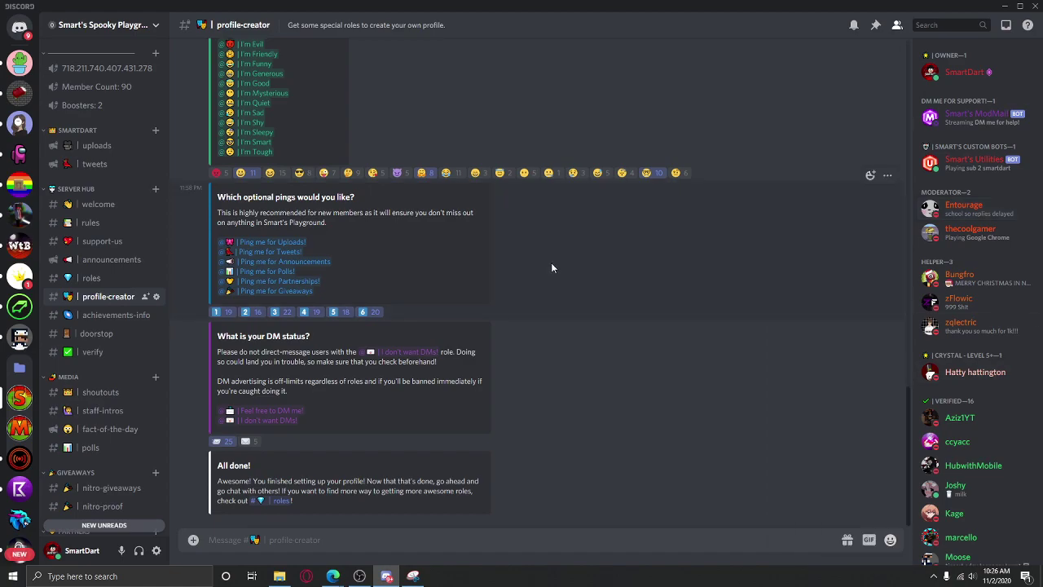
pyautogui.scroll(-10, 937, 318)
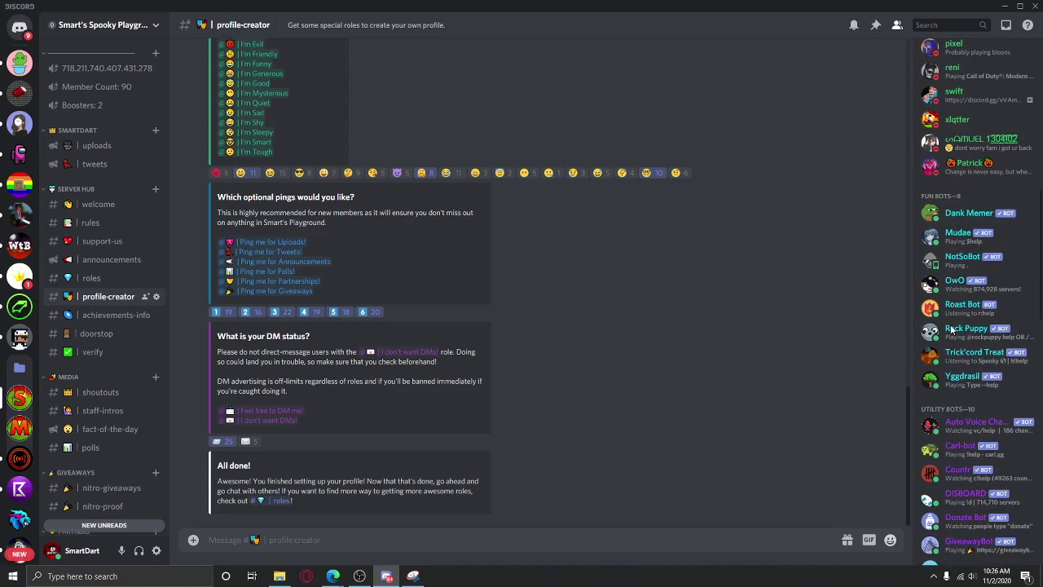